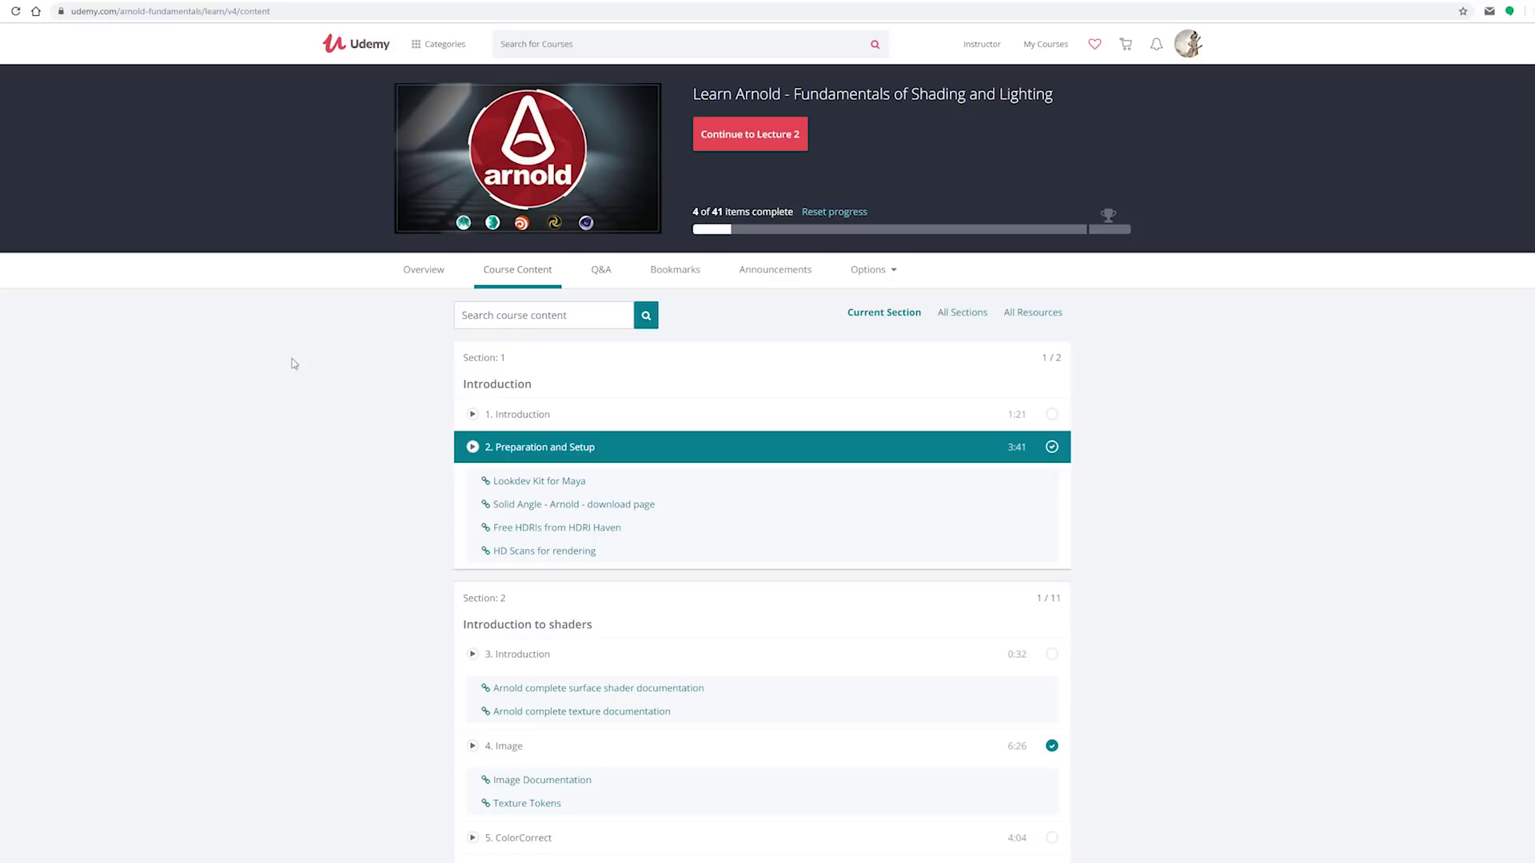
Review the Arnold course's section and lecture list down to Bonus Lectures, expanding and collapsing the Rendering section.
scroll(287, 422, down, 4)
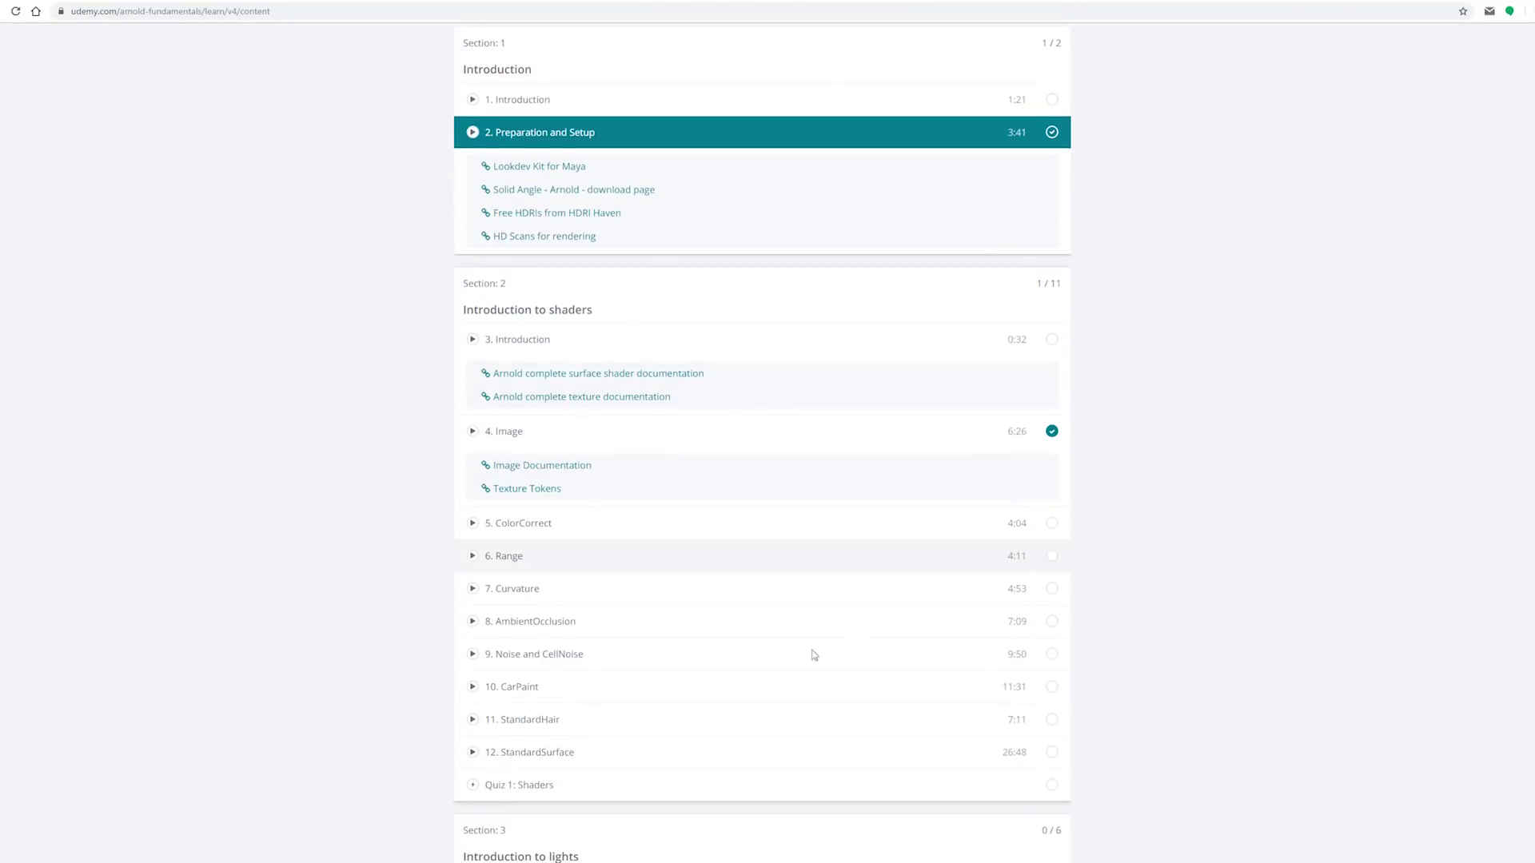
scroll(342, 484, down, 3)
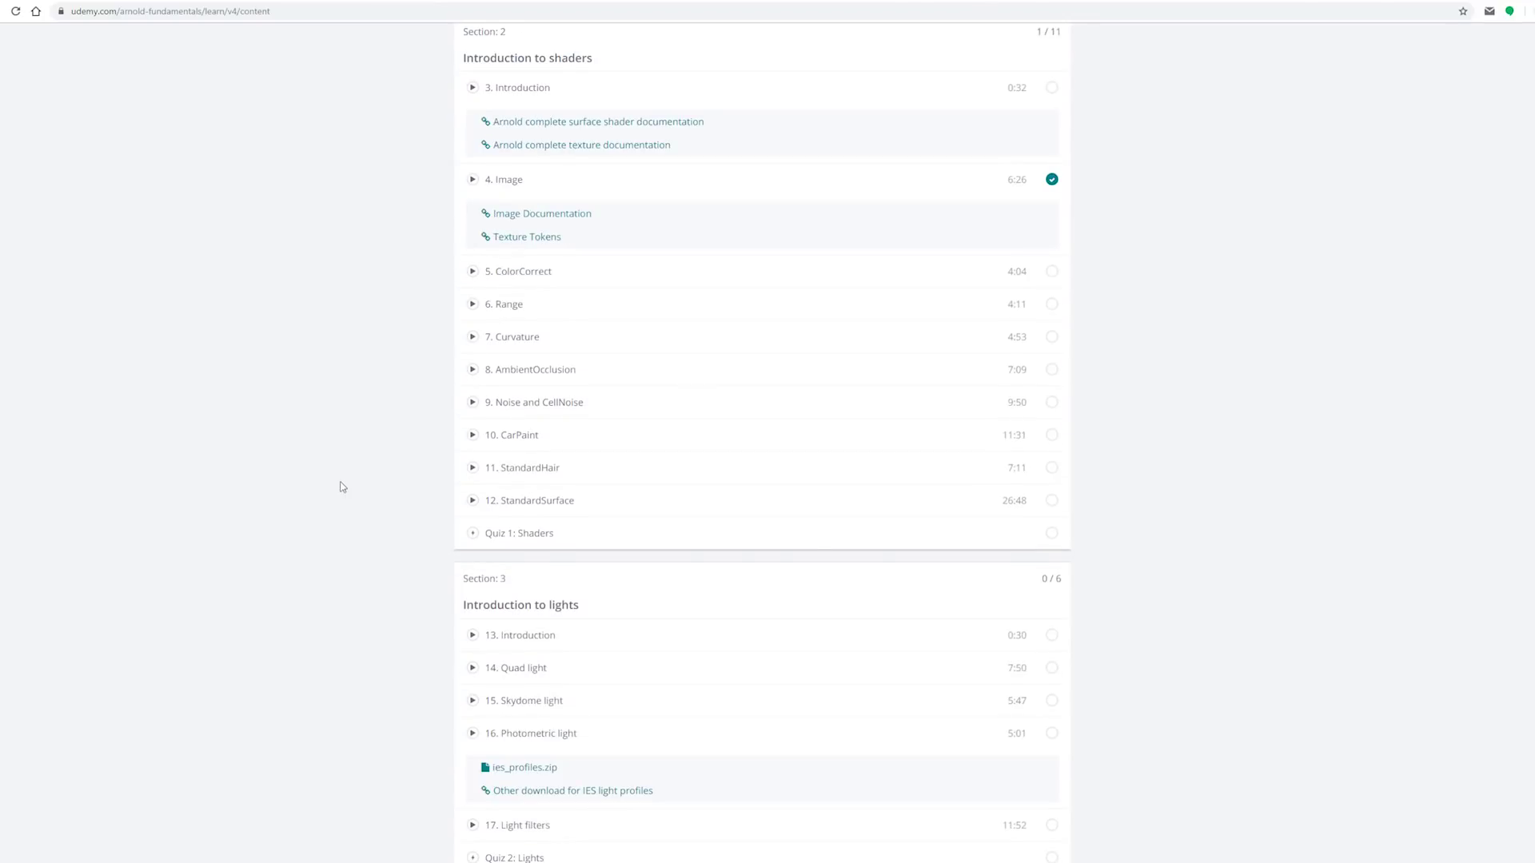
scroll(345, 533, down, 2)
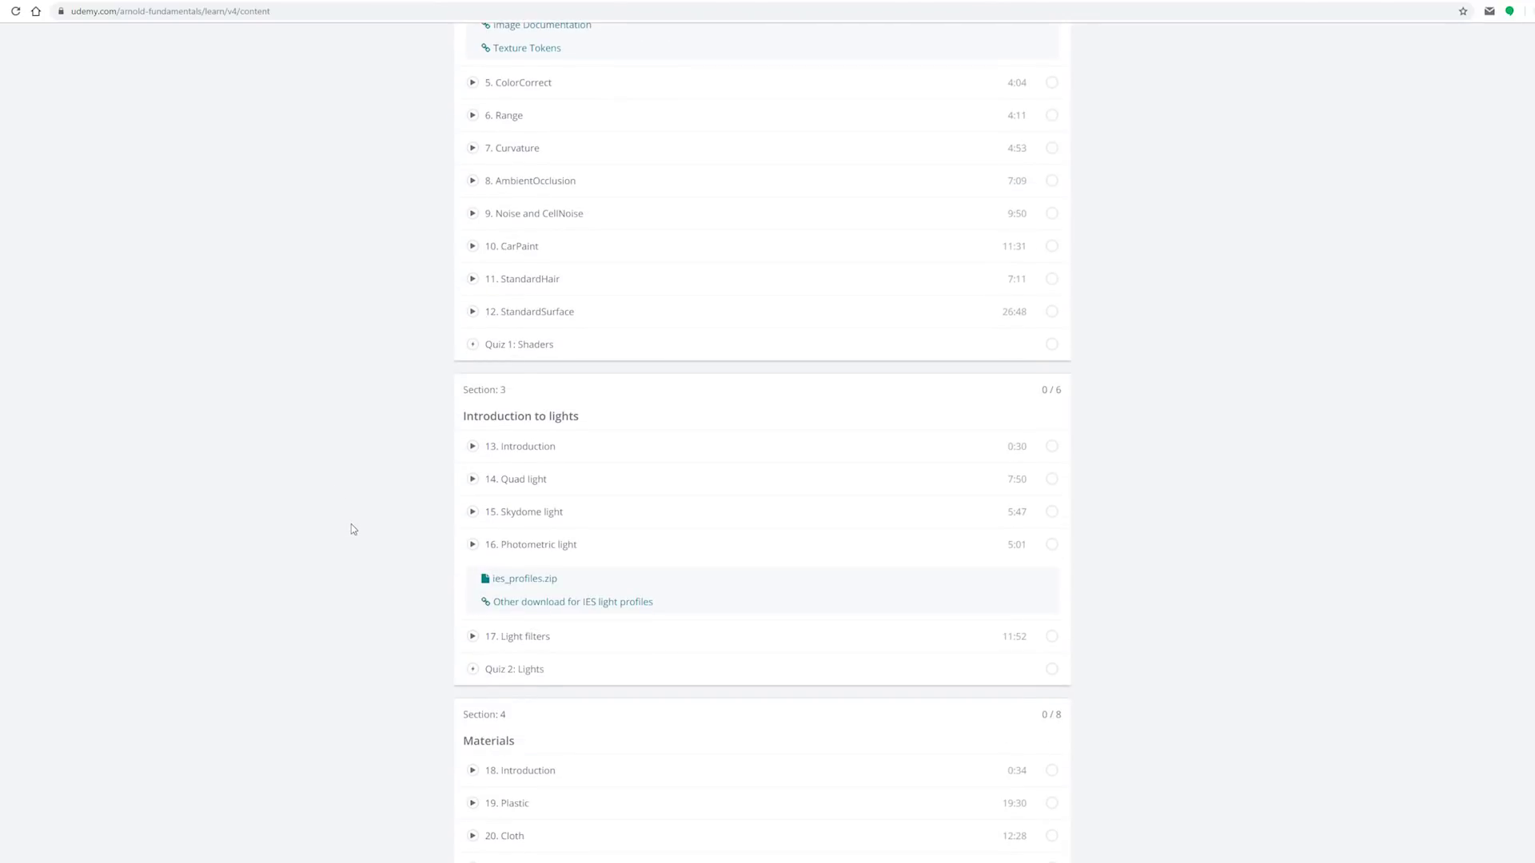
scroll(348, 529, down, 4)
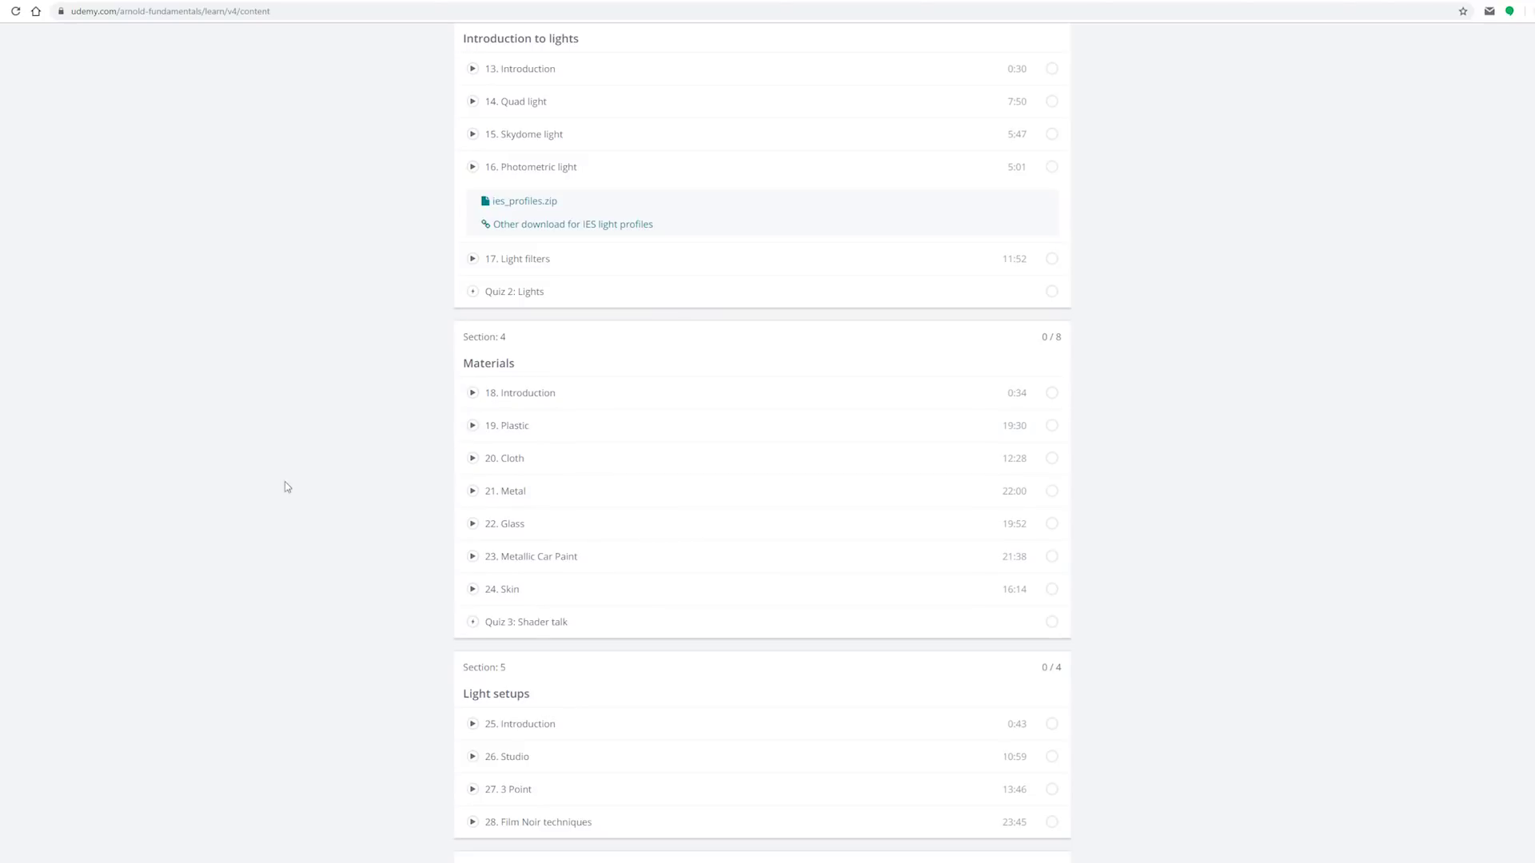
scroll(285, 487, down, 3)
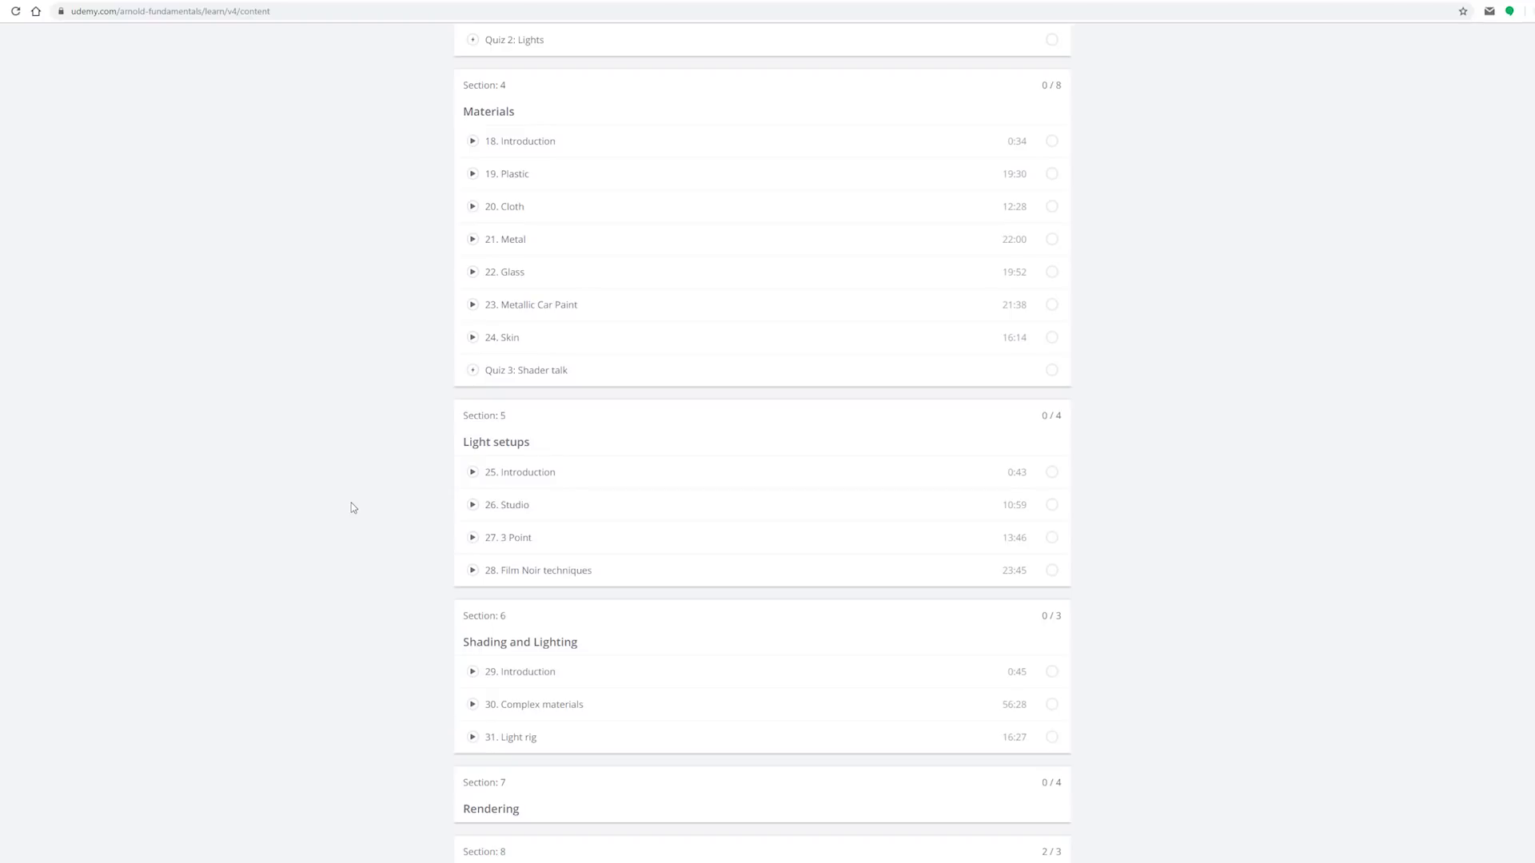
scroll(352, 508, down, 3)
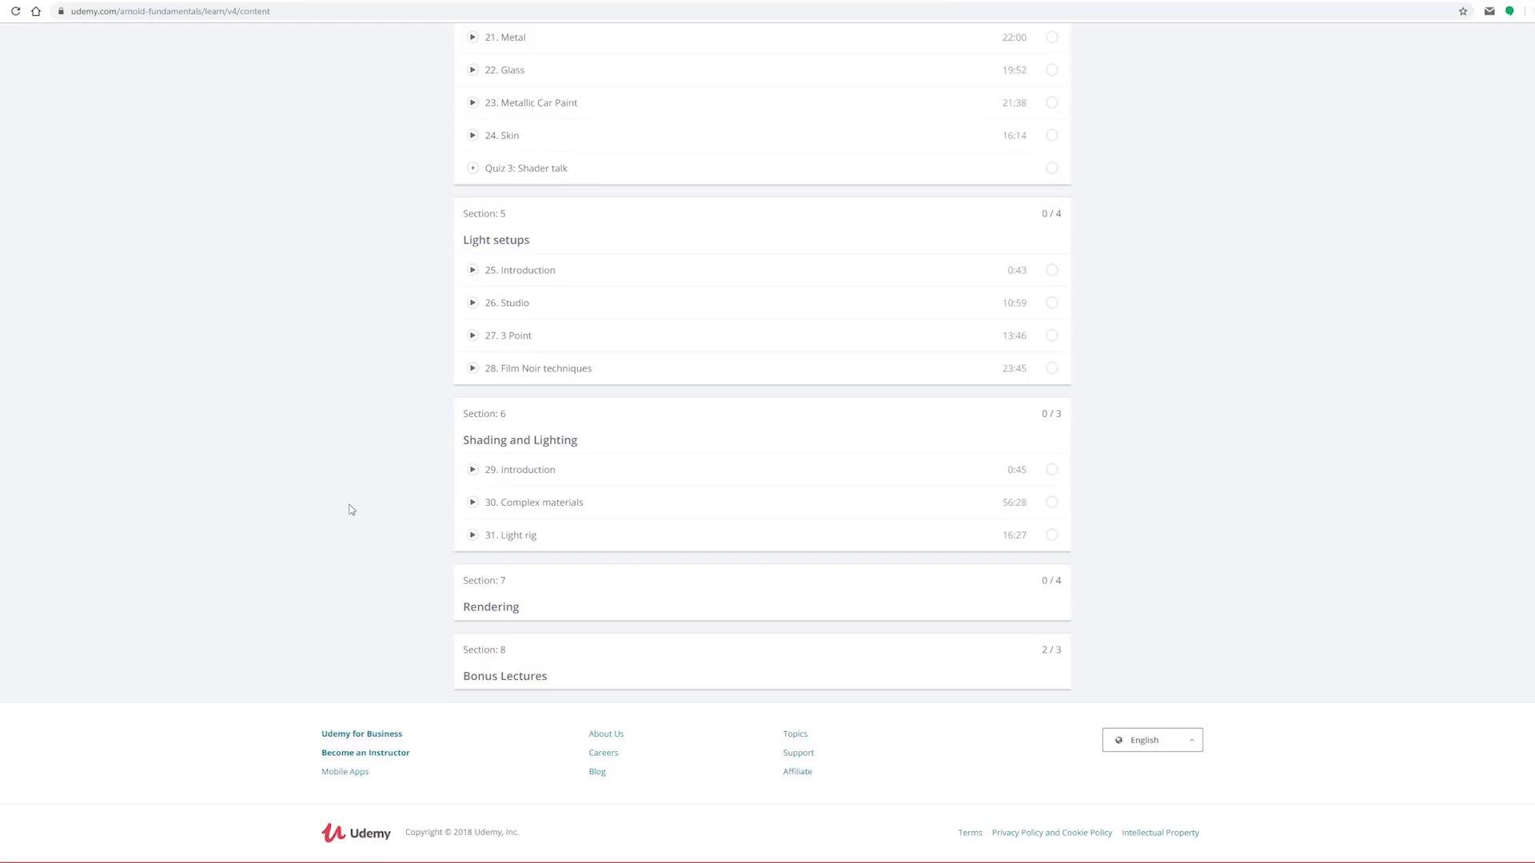
click(574, 581)
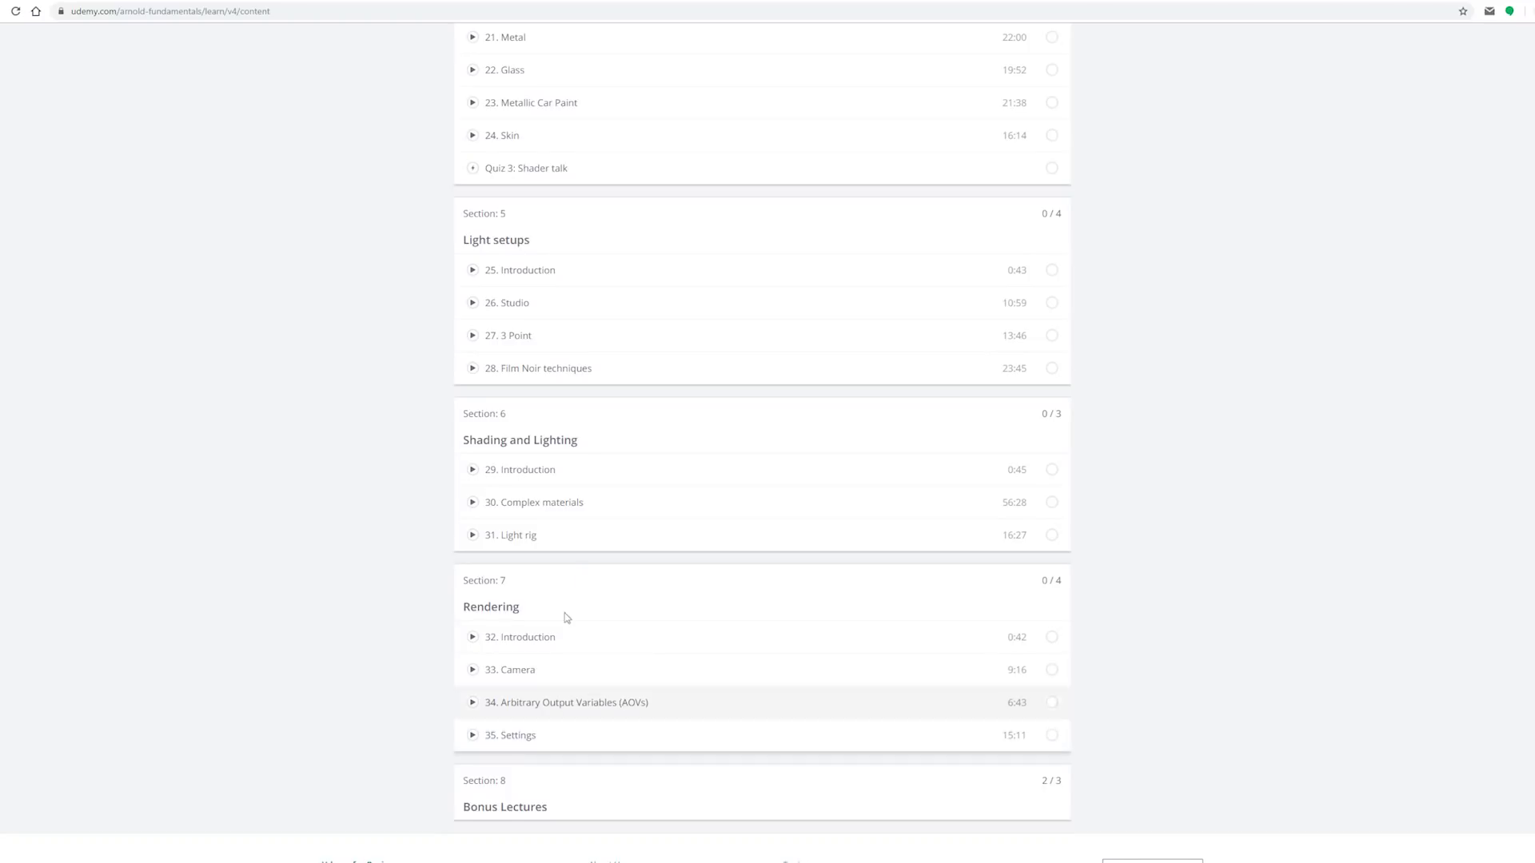
click(623, 578)
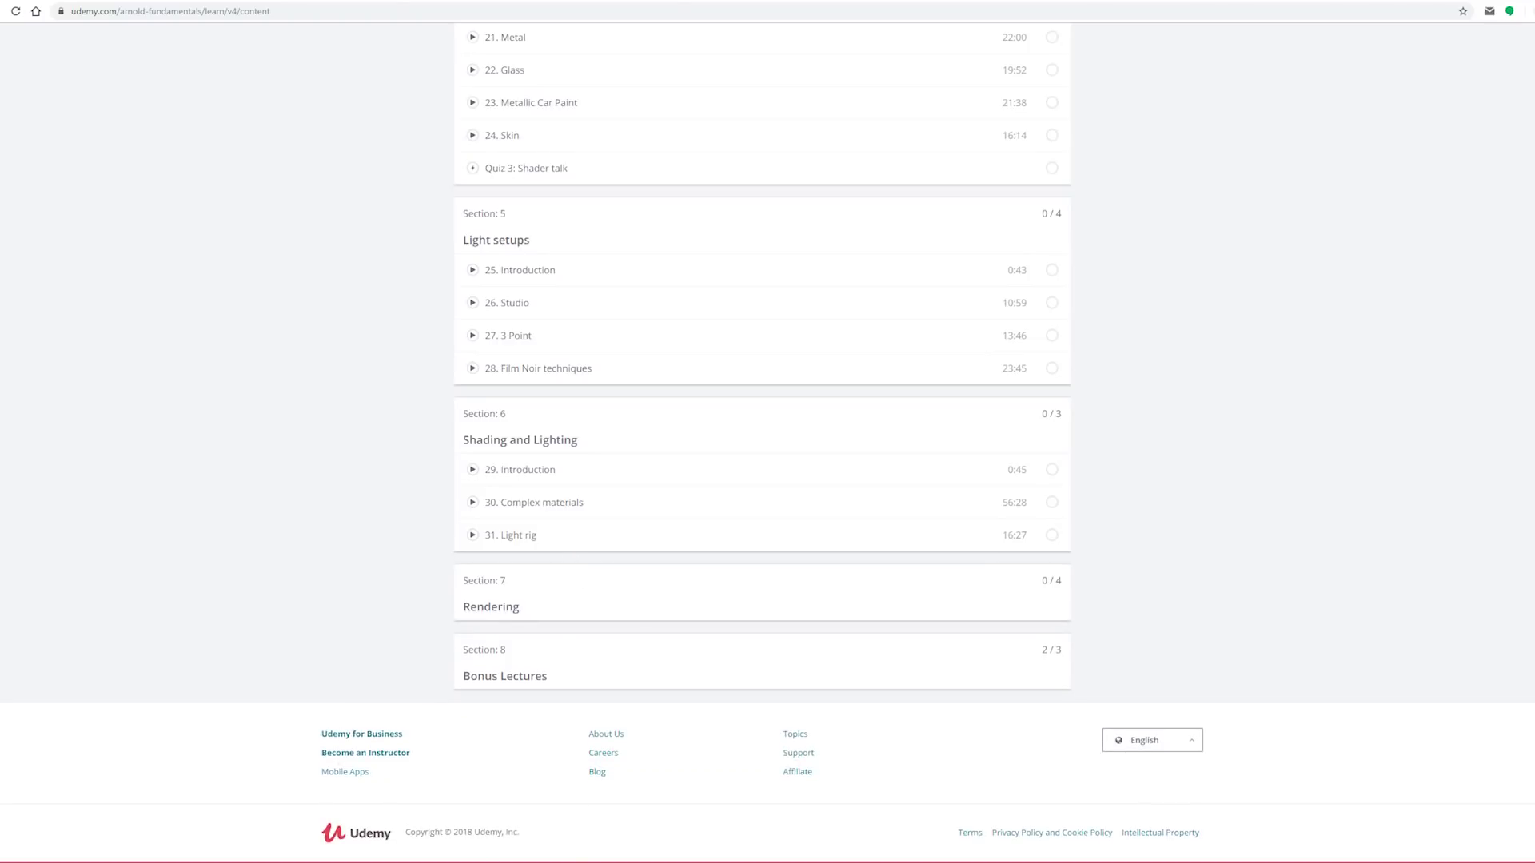
Switch to VLC and preview s02_06_range.mp4 and s02_07_curvature.mp4 from the playlist, skipping ahead in both.
key(alt+Tab)
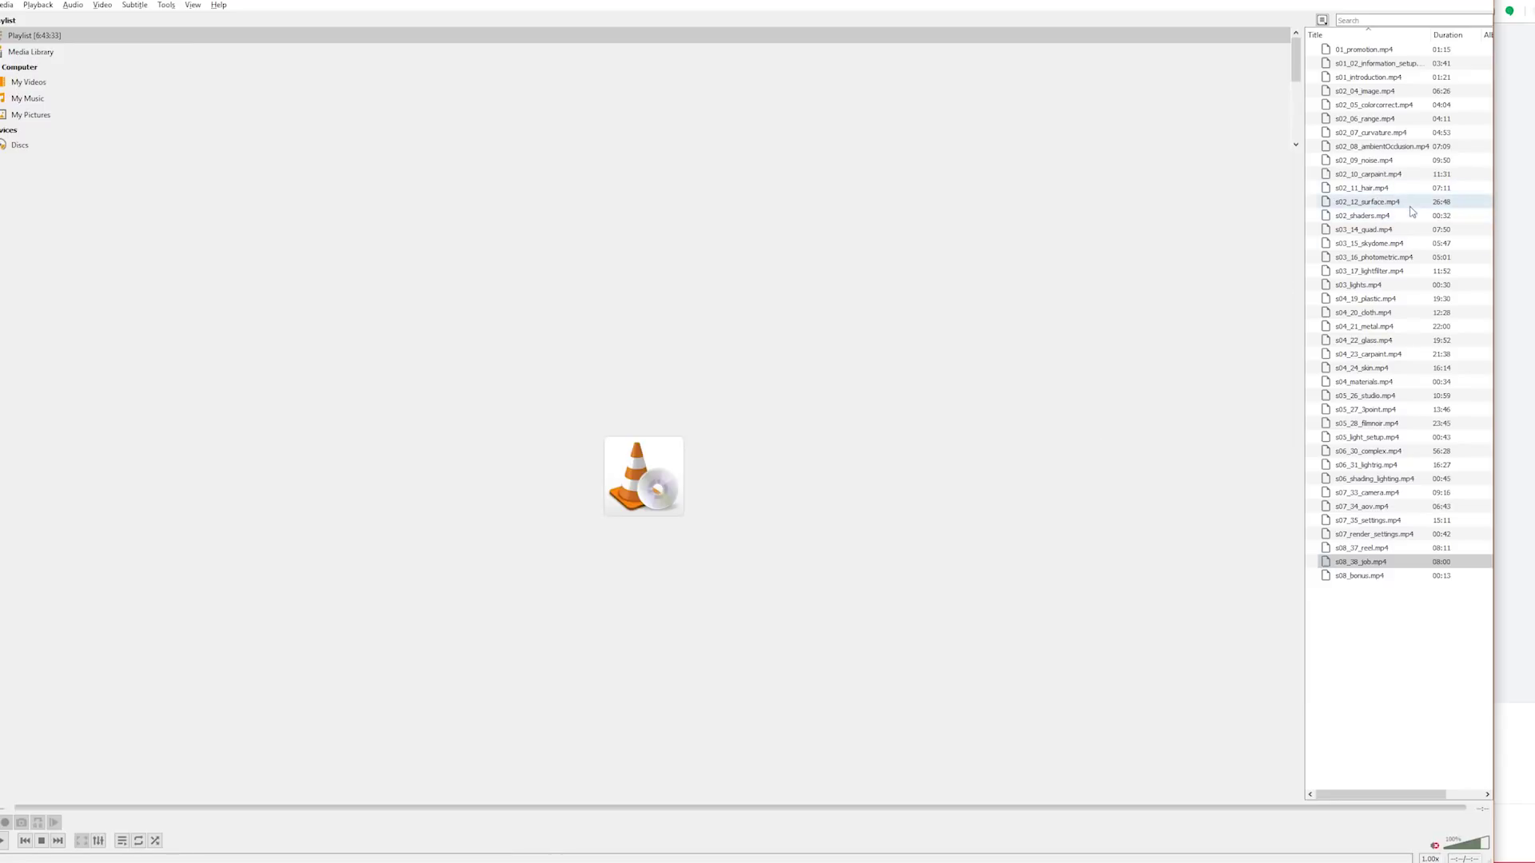
double_click(1367, 119)
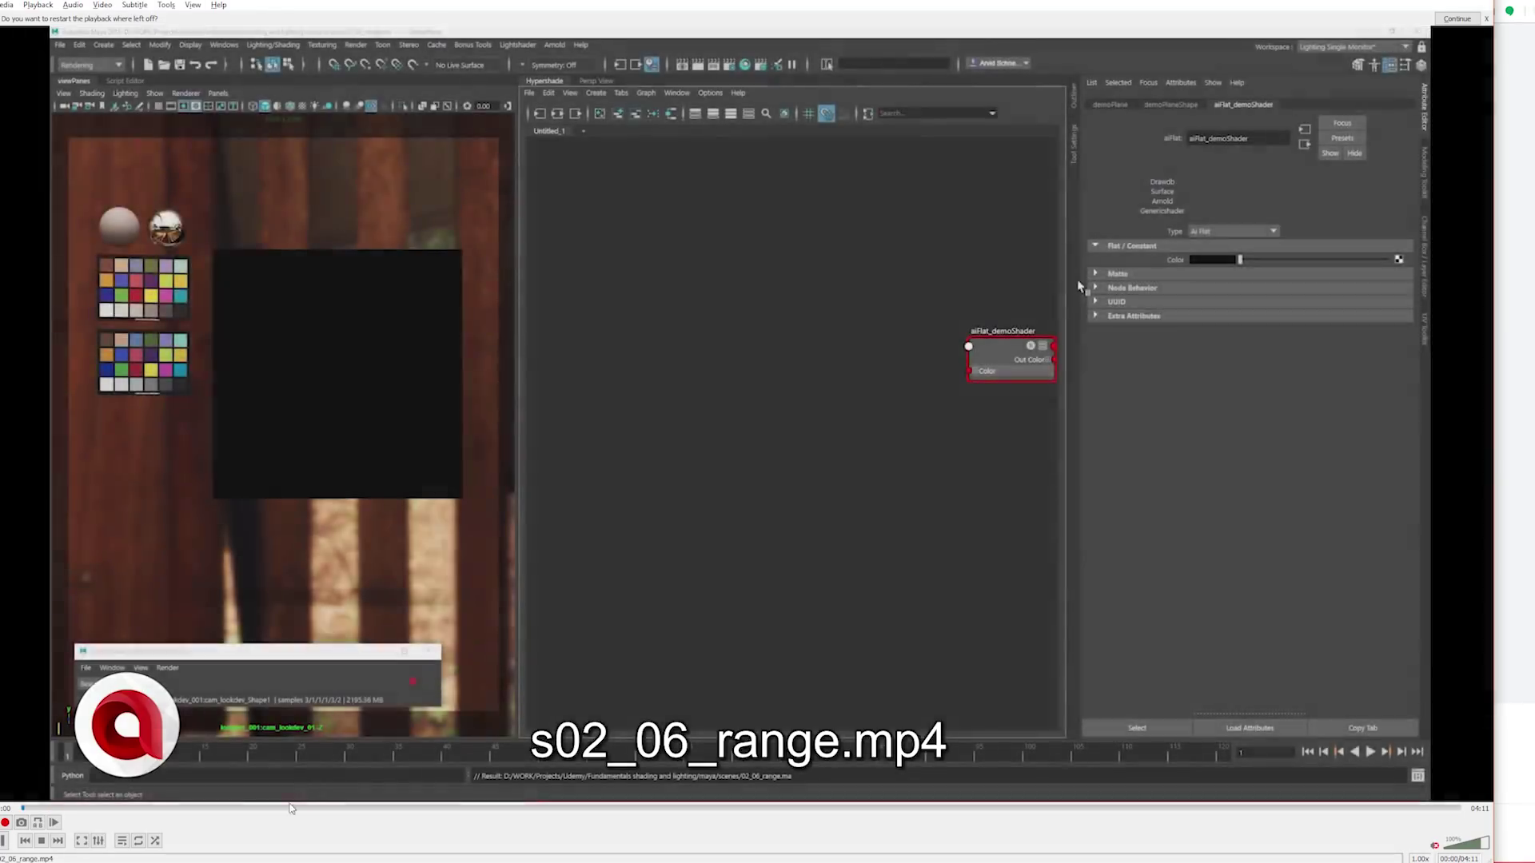
drag(291, 809, 733, 809)
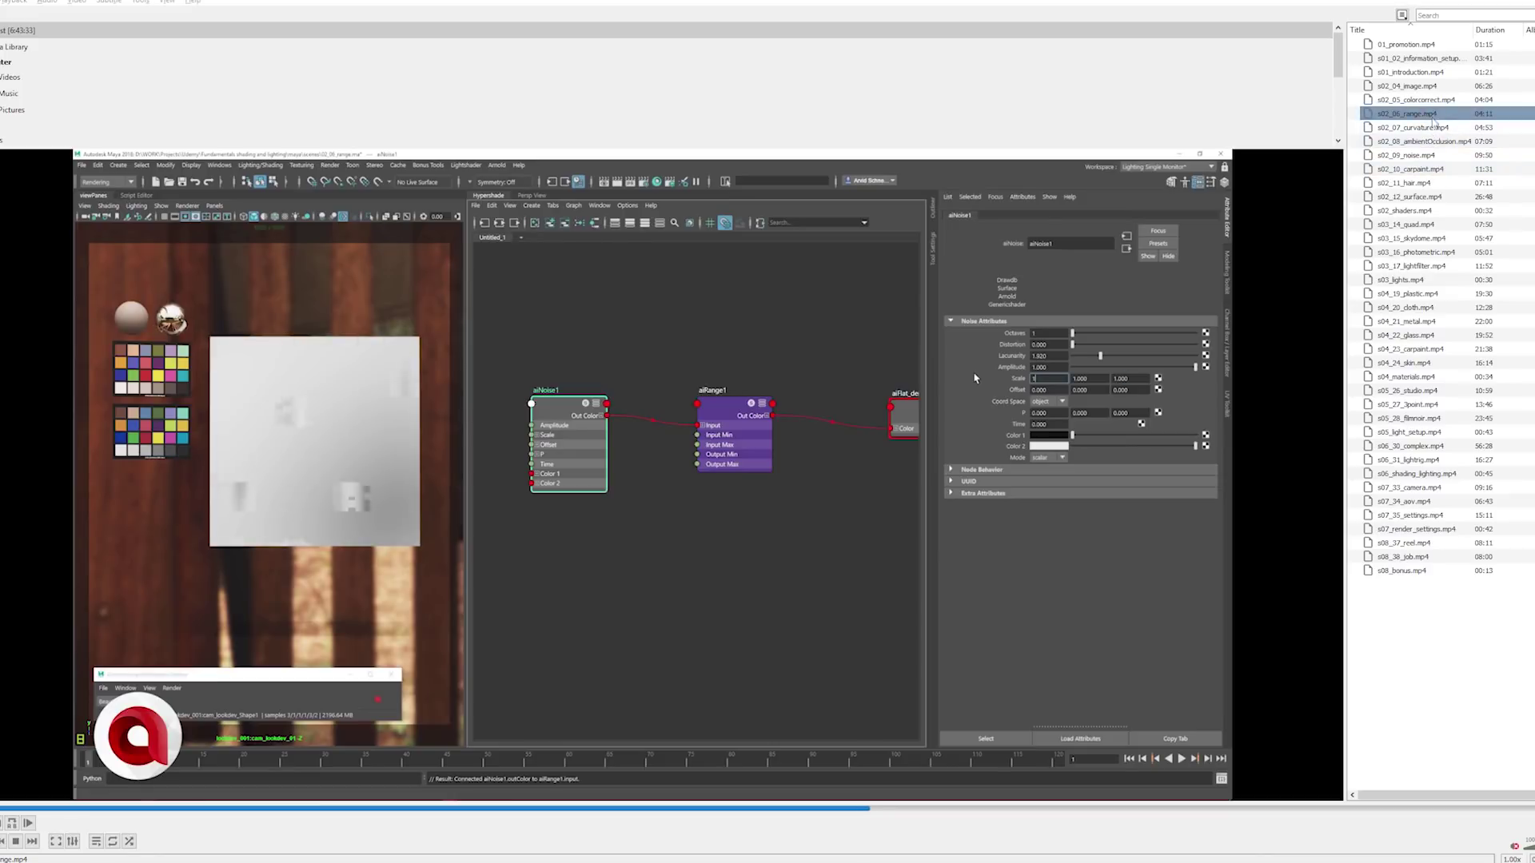
double_click(1423, 126)
drag(567, 810, 1079, 809)
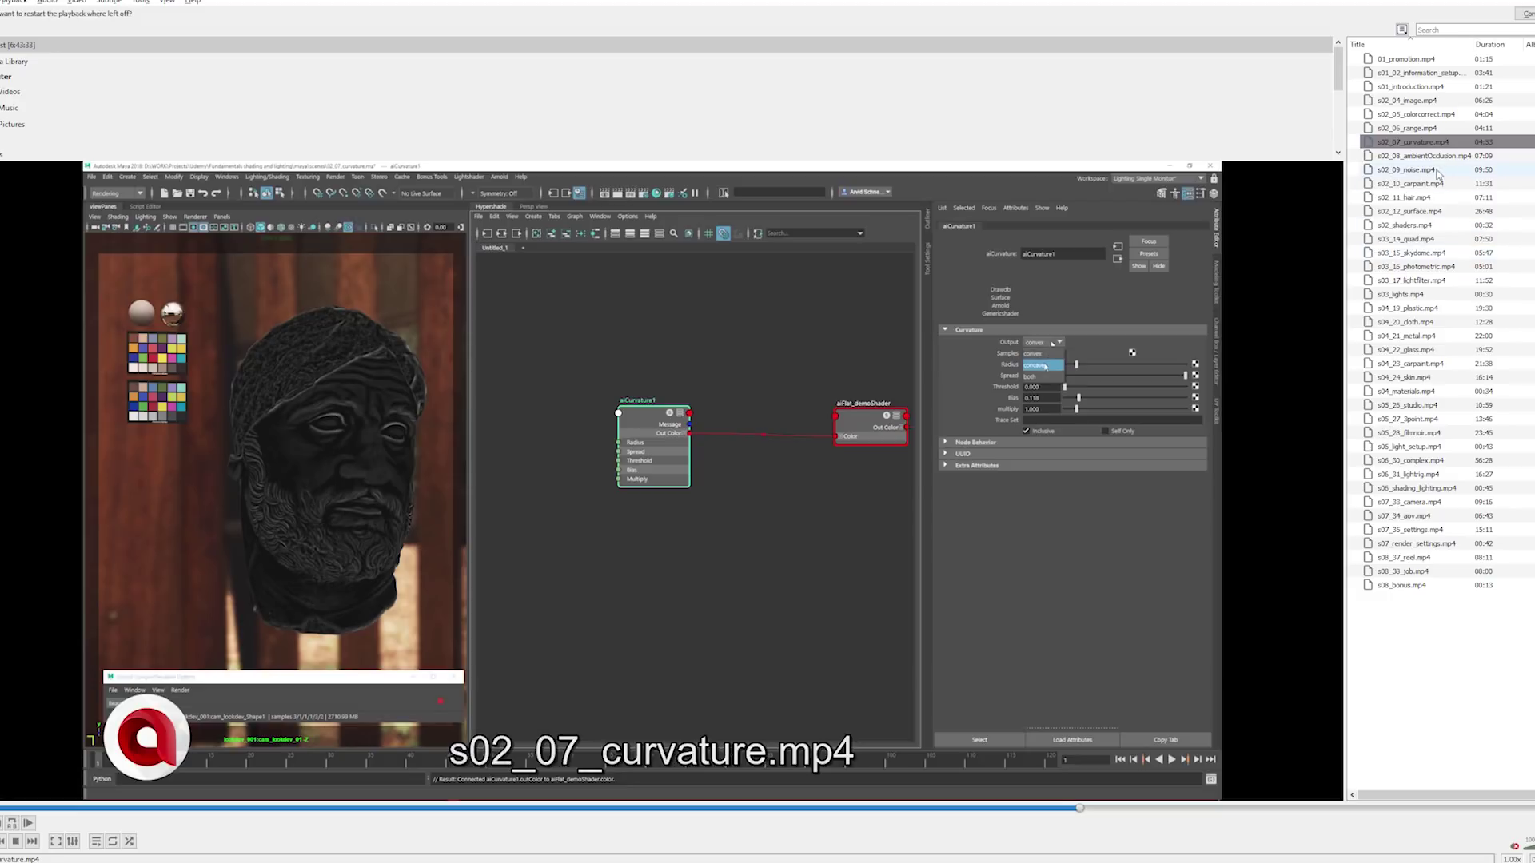
Skip past the noise lesson to s02_10_carpaint.mp4 and preview a later part of it.
double_click(1414, 170)
double_click(1415, 183)
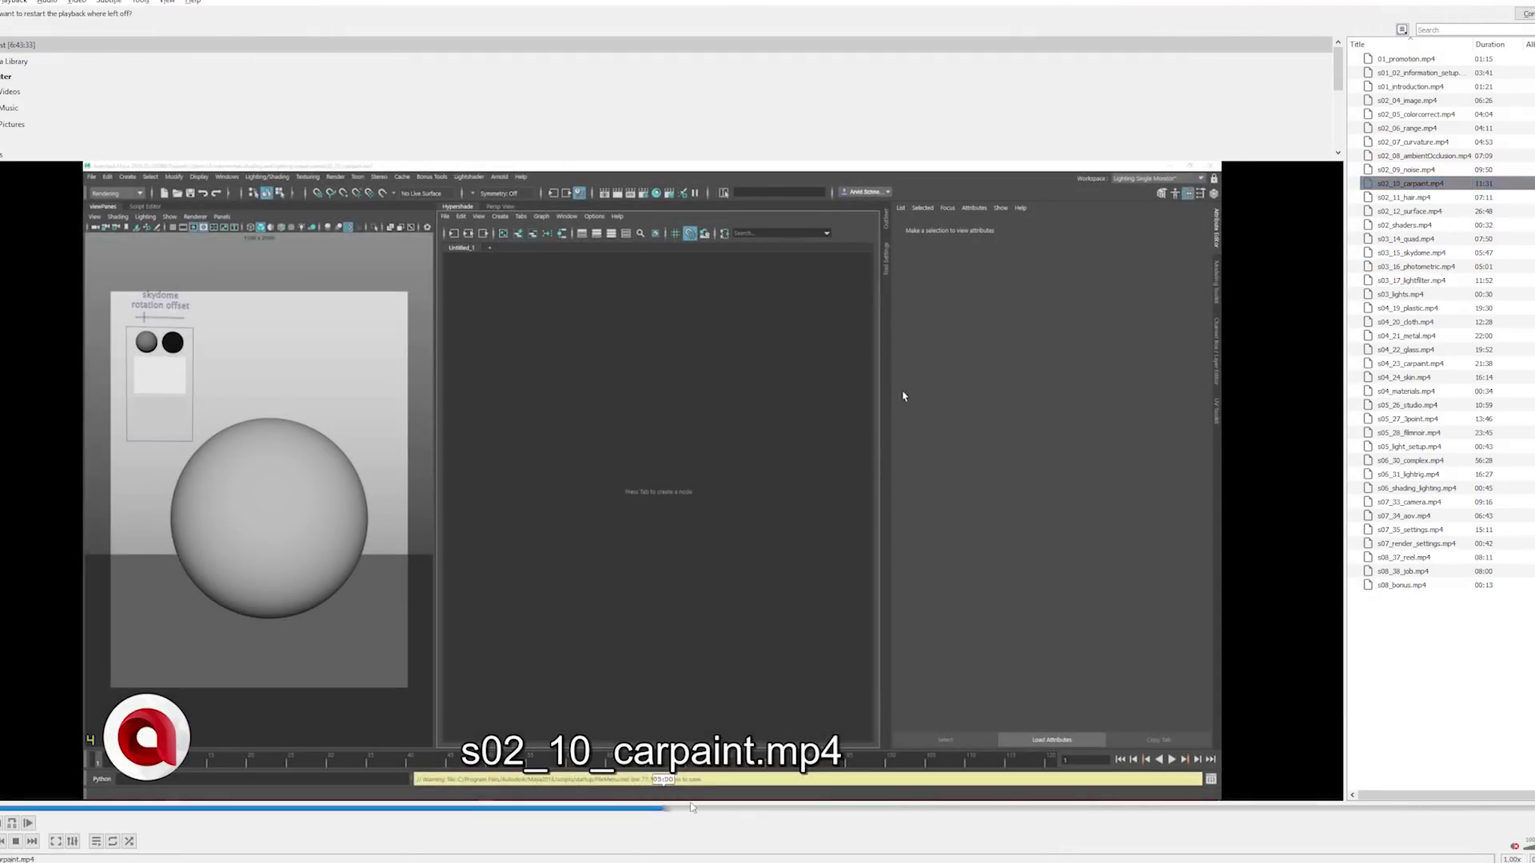
click(1007, 809)
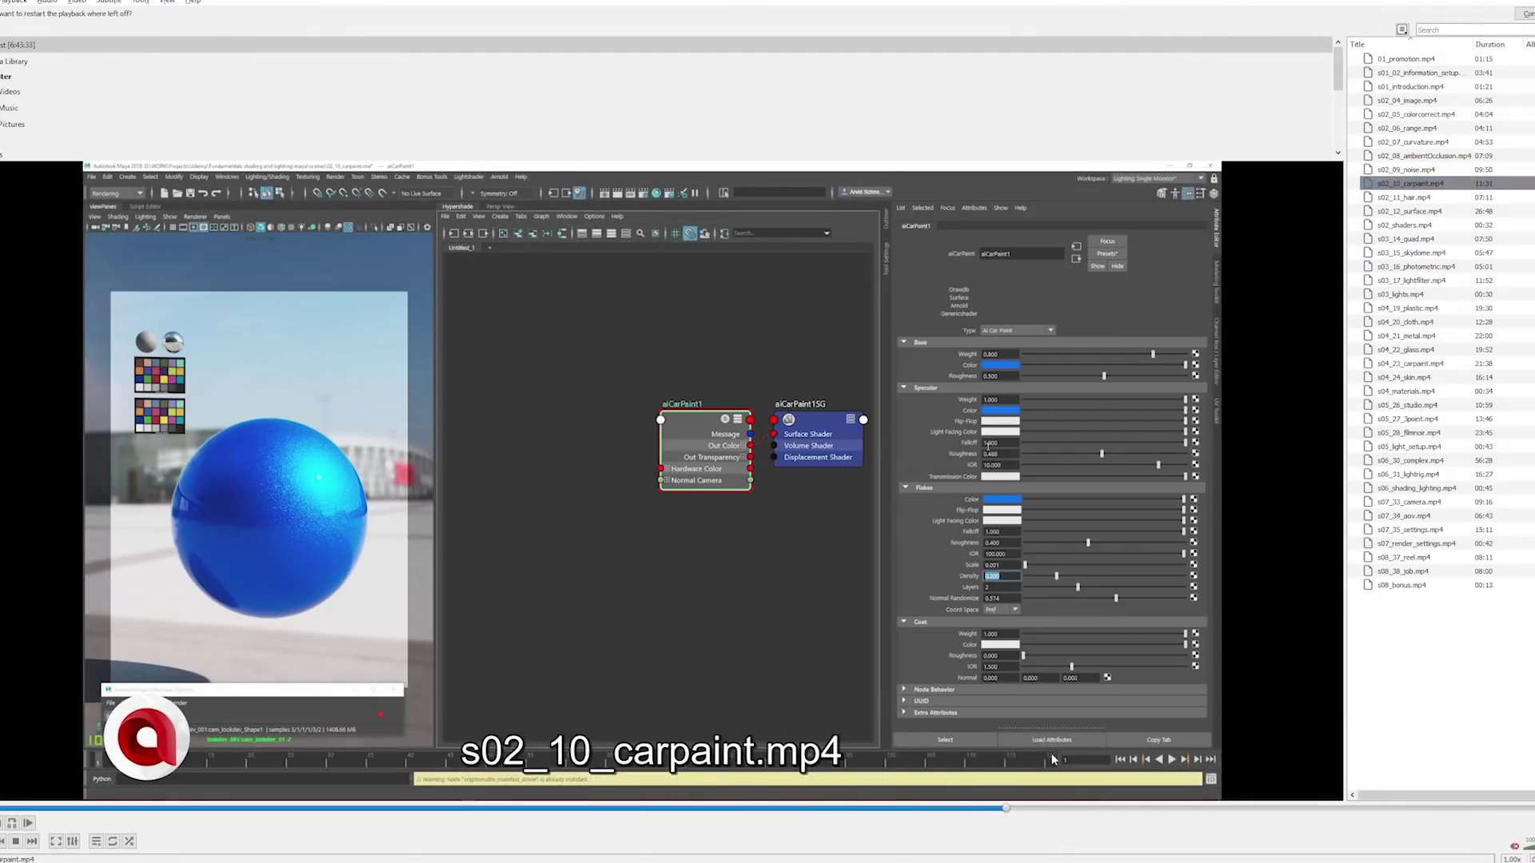
Preview s02_12_surface.mp4 and s03_16_photometric.mp4, jumping ahead to later parts of each lesson.
double_click(1411, 211)
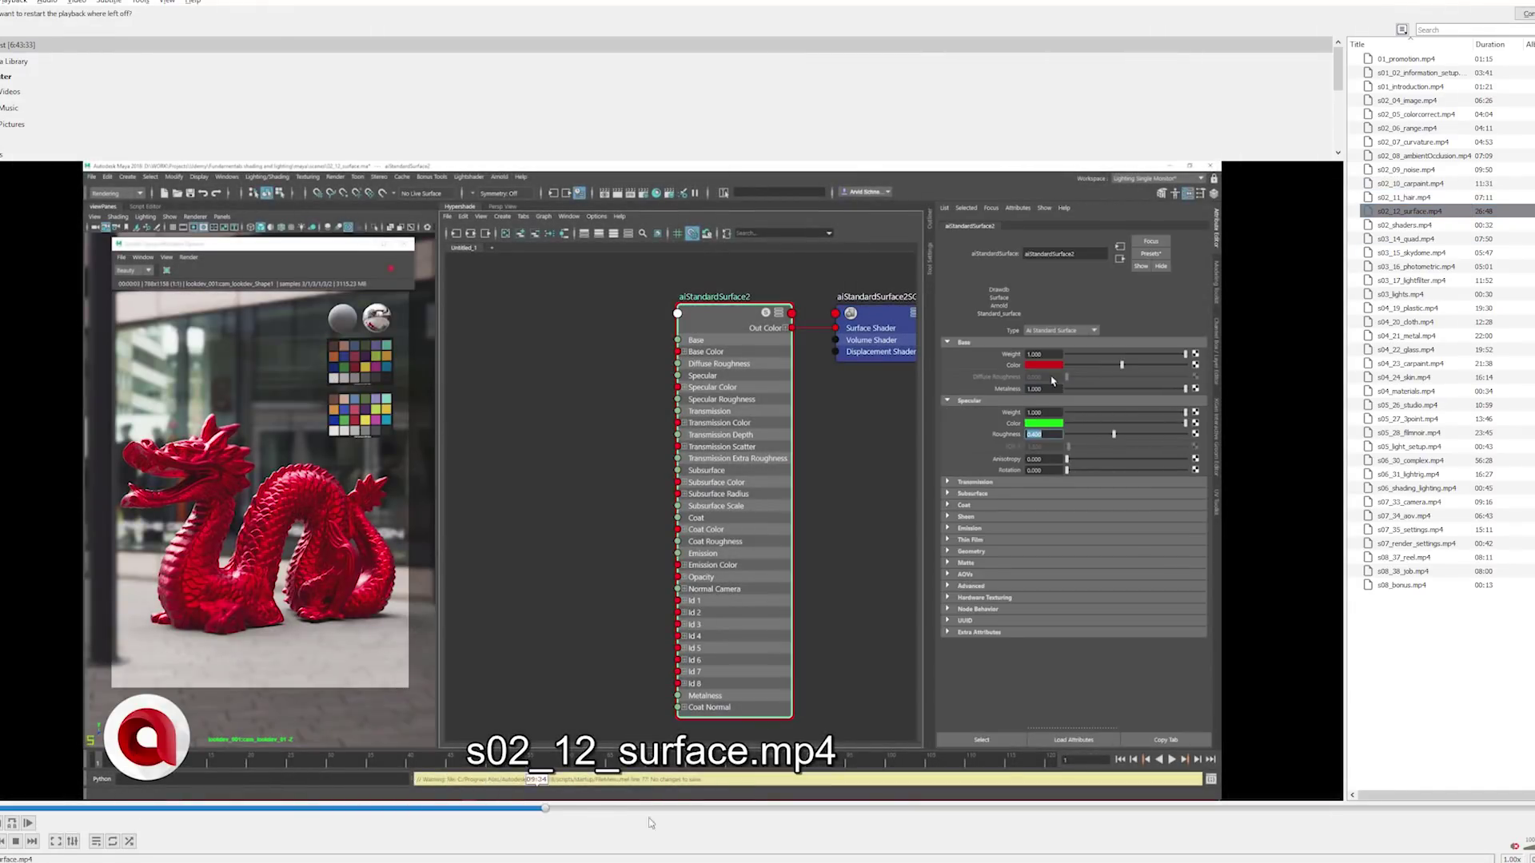
click(932, 809)
drag(966, 839, 1239, 840)
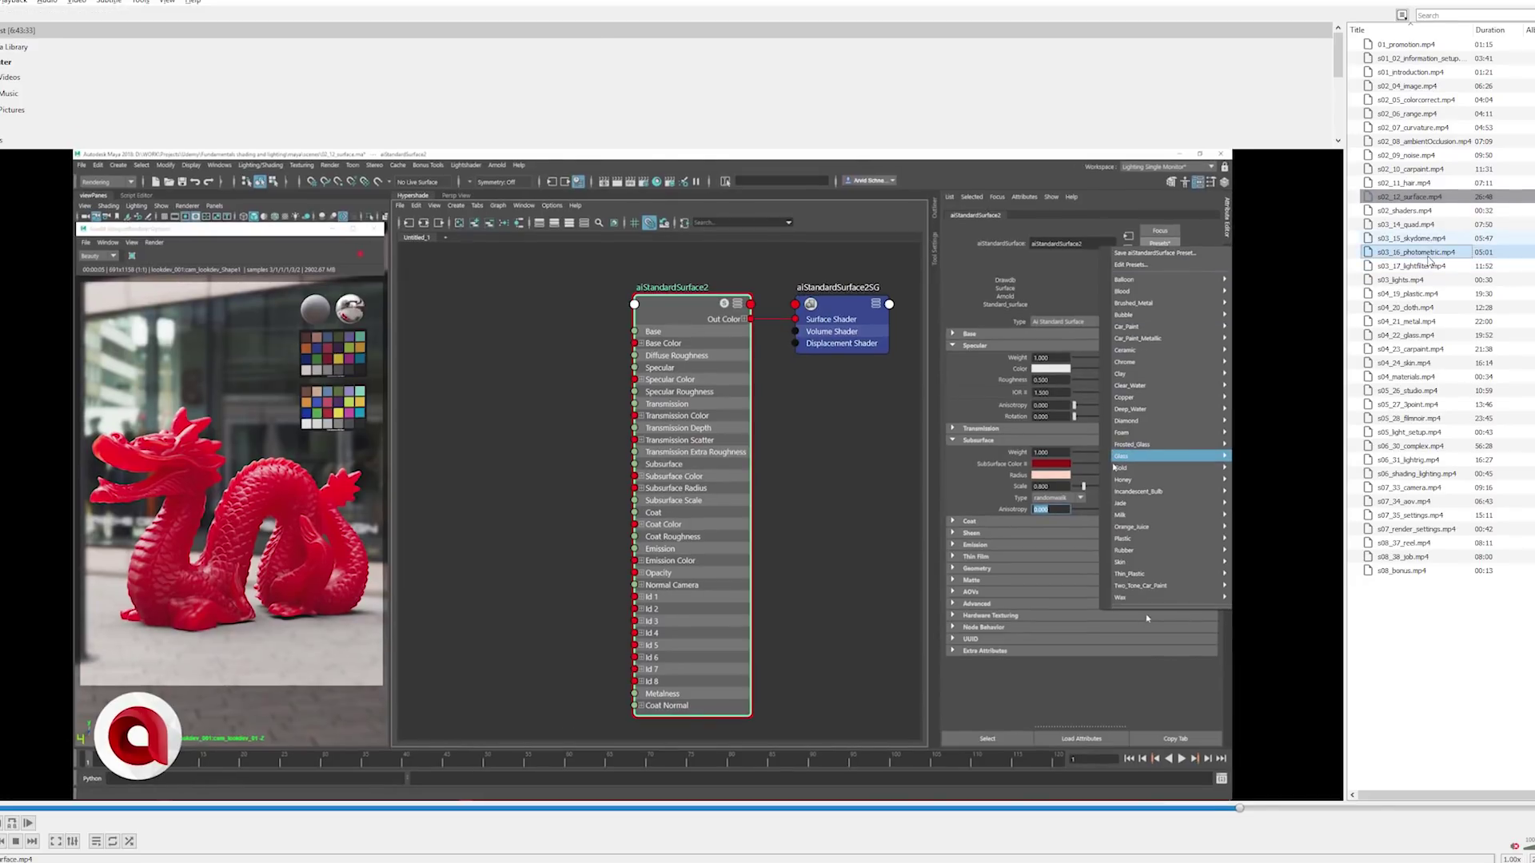
double_click(1415, 252)
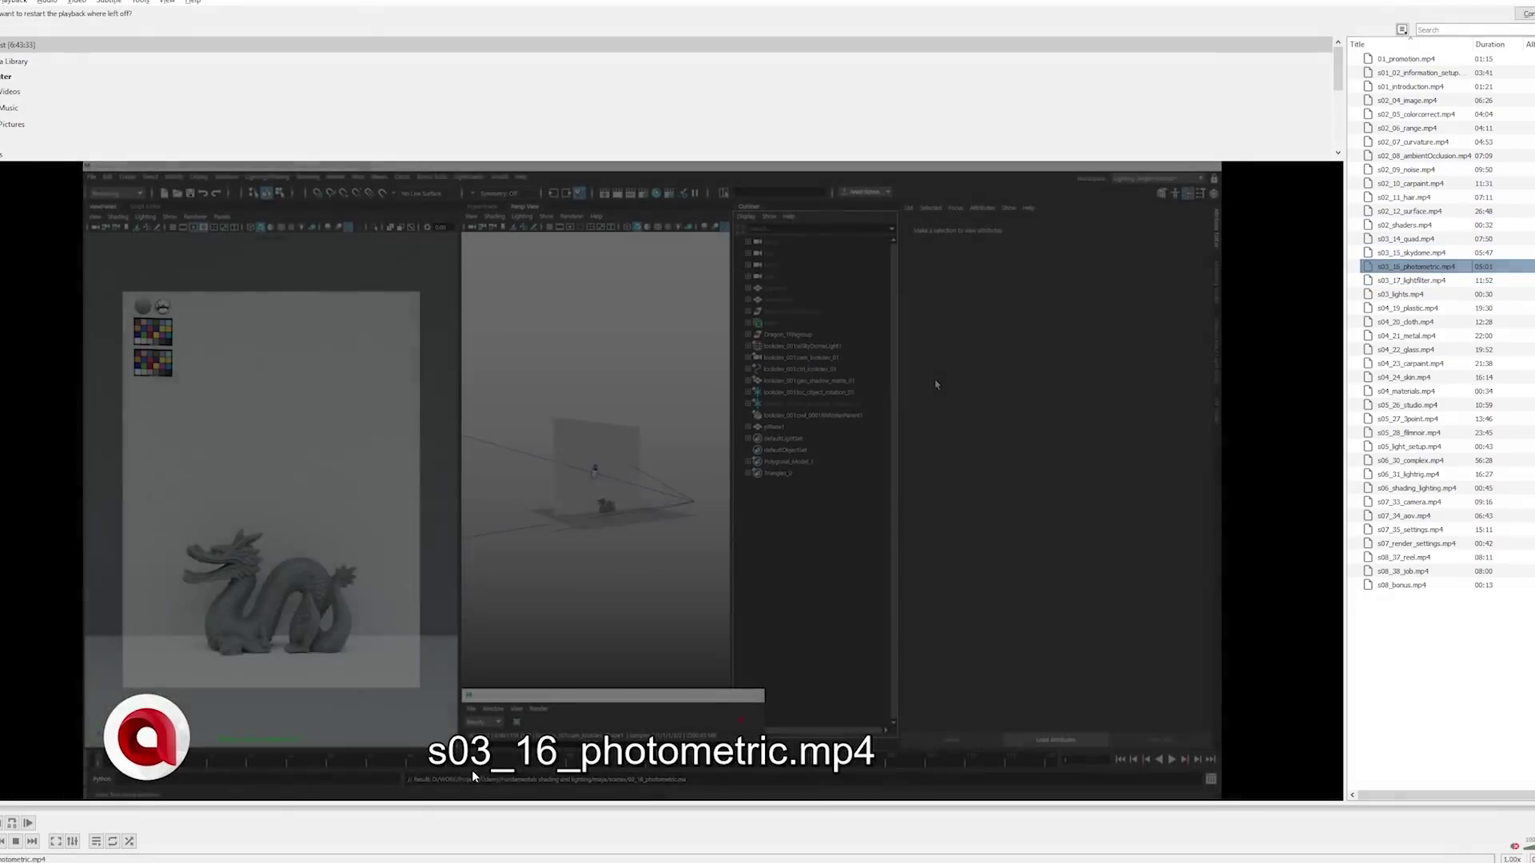
drag(484, 809, 1031, 835)
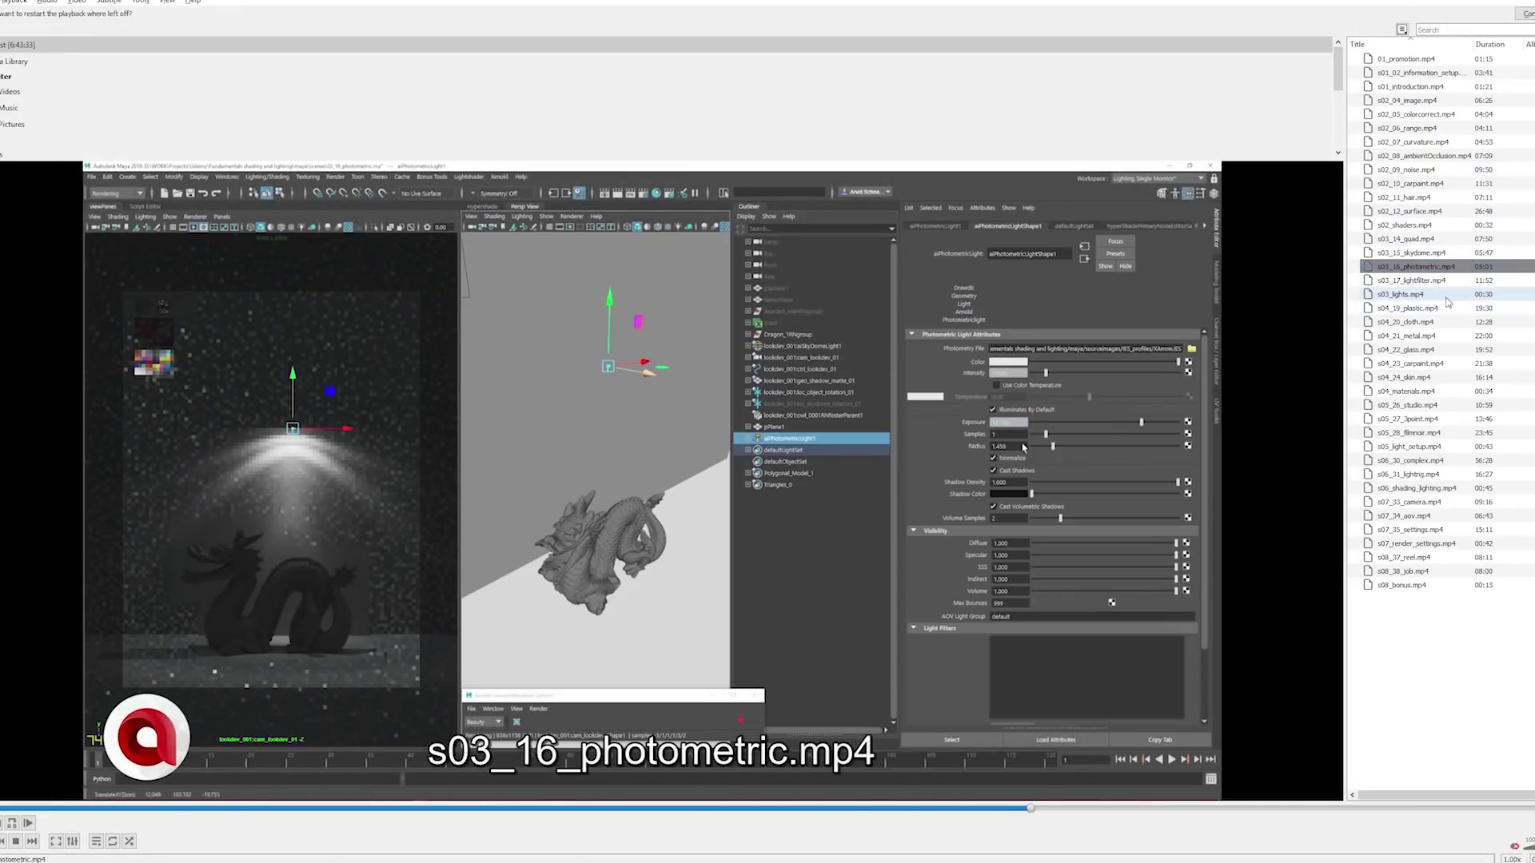
Play s04_19_plastic.mp4 and skip through it in stages from the early shading to the near-final material.
double_click(1427, 309)
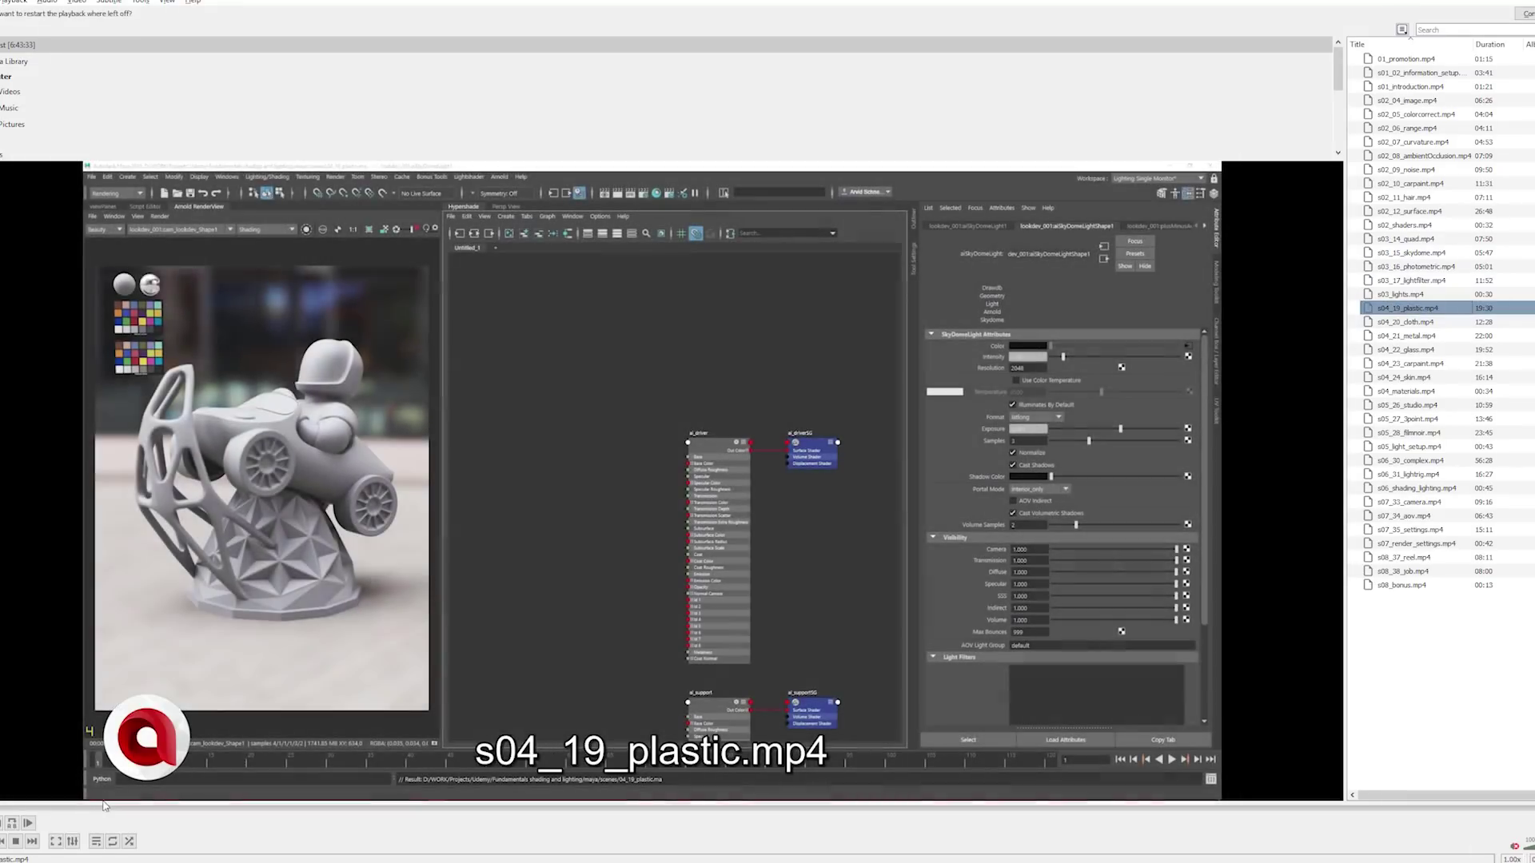
click(170, 809)
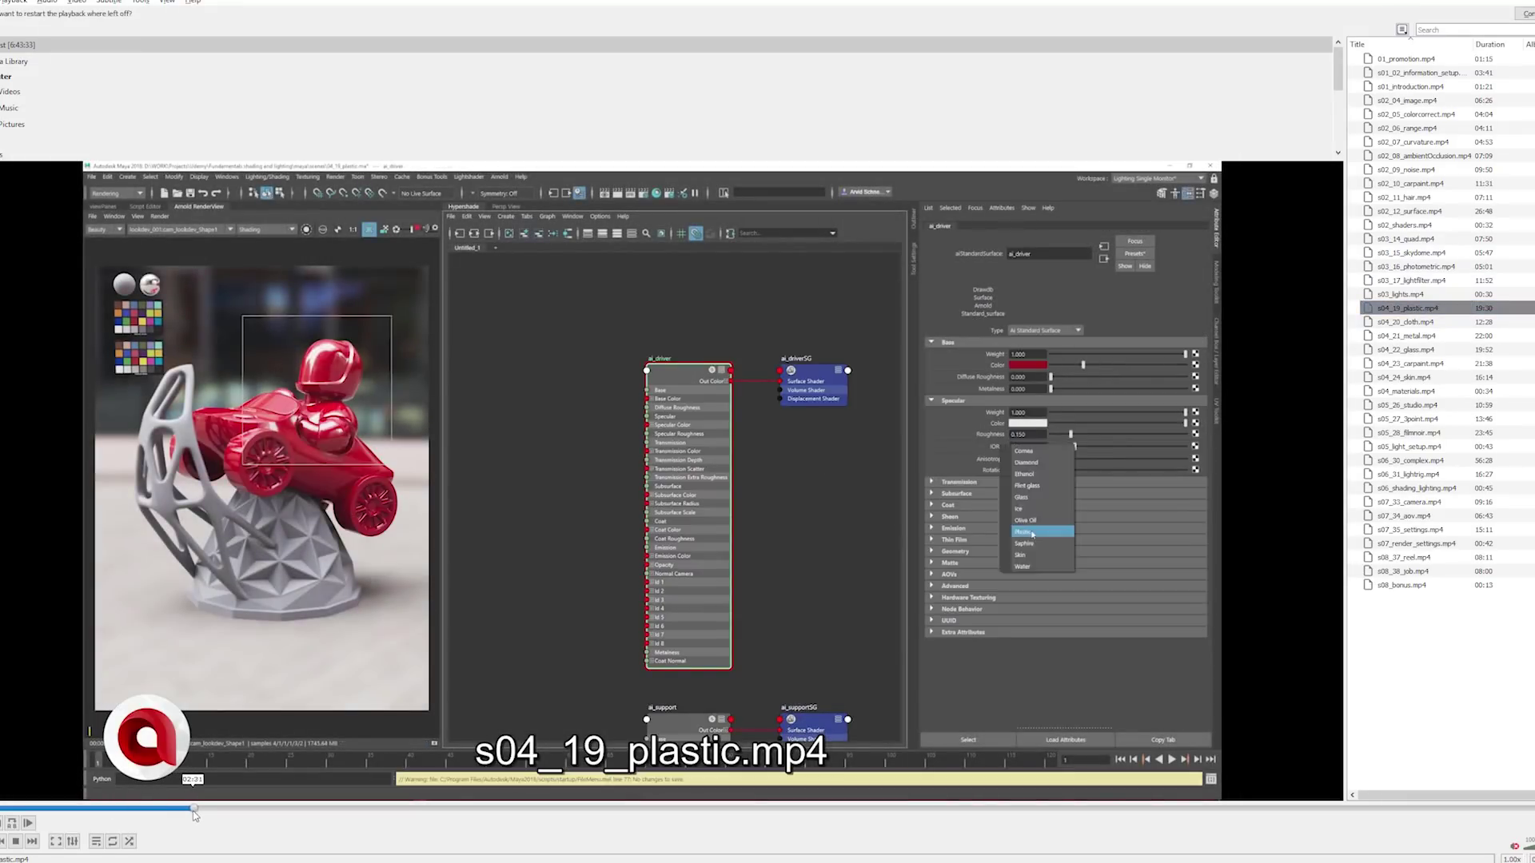
click(156, 810)
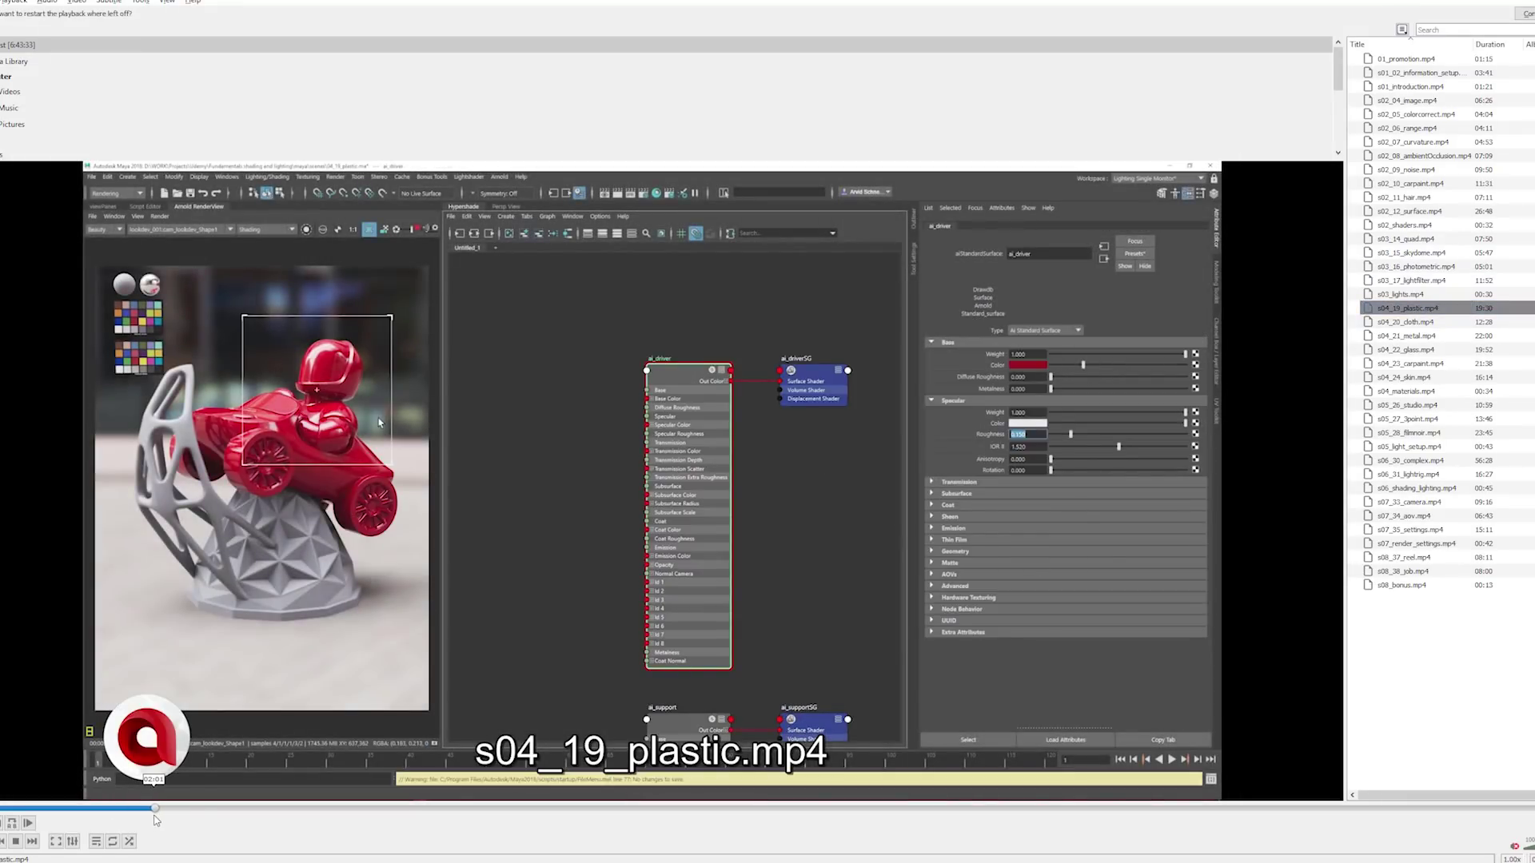
click(408, 809)
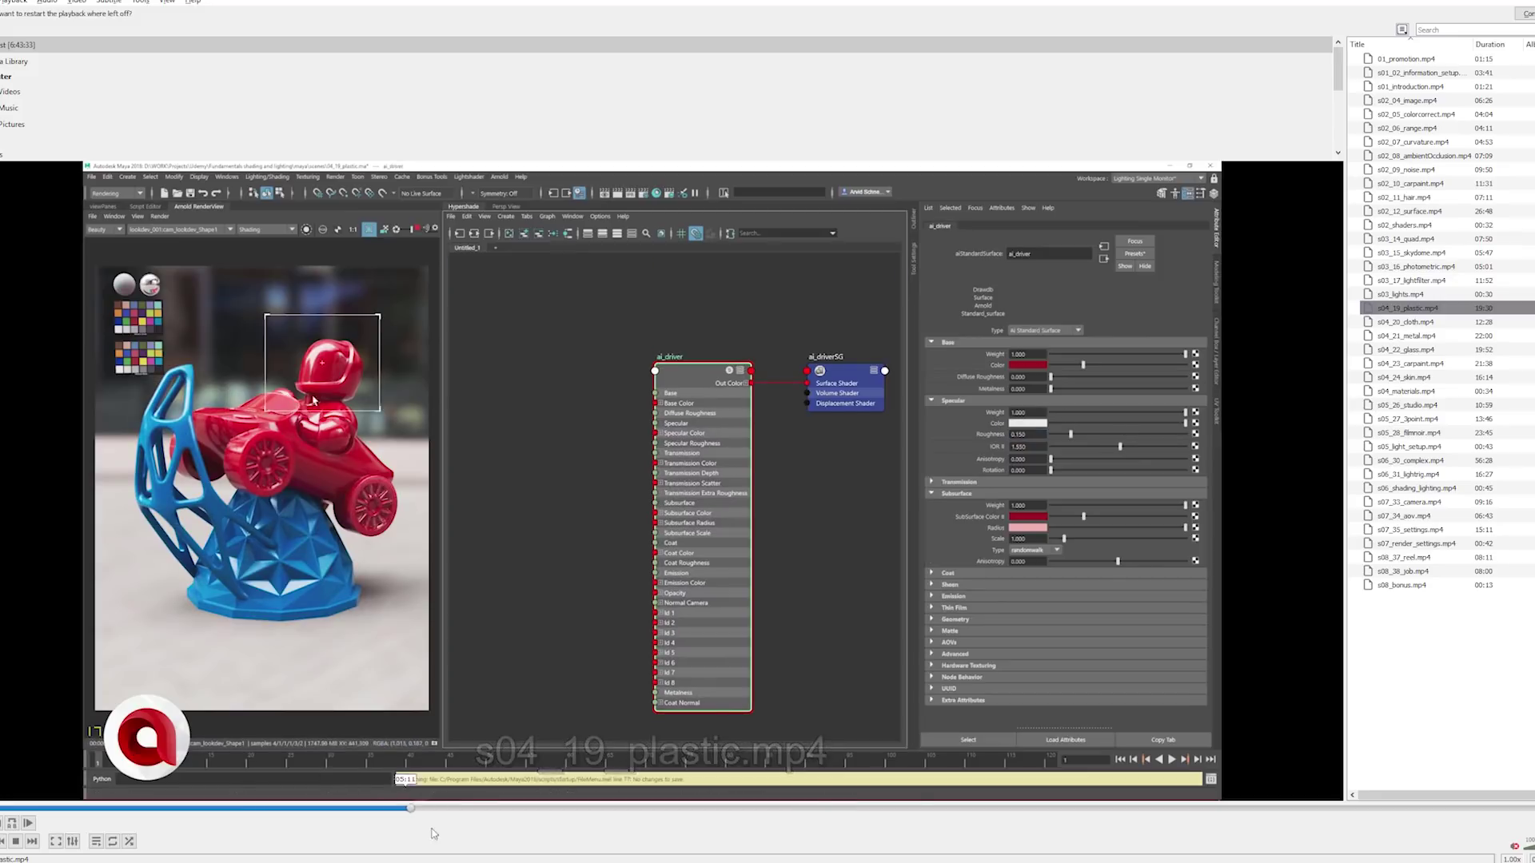
click(691, 809)
click(794, 809)
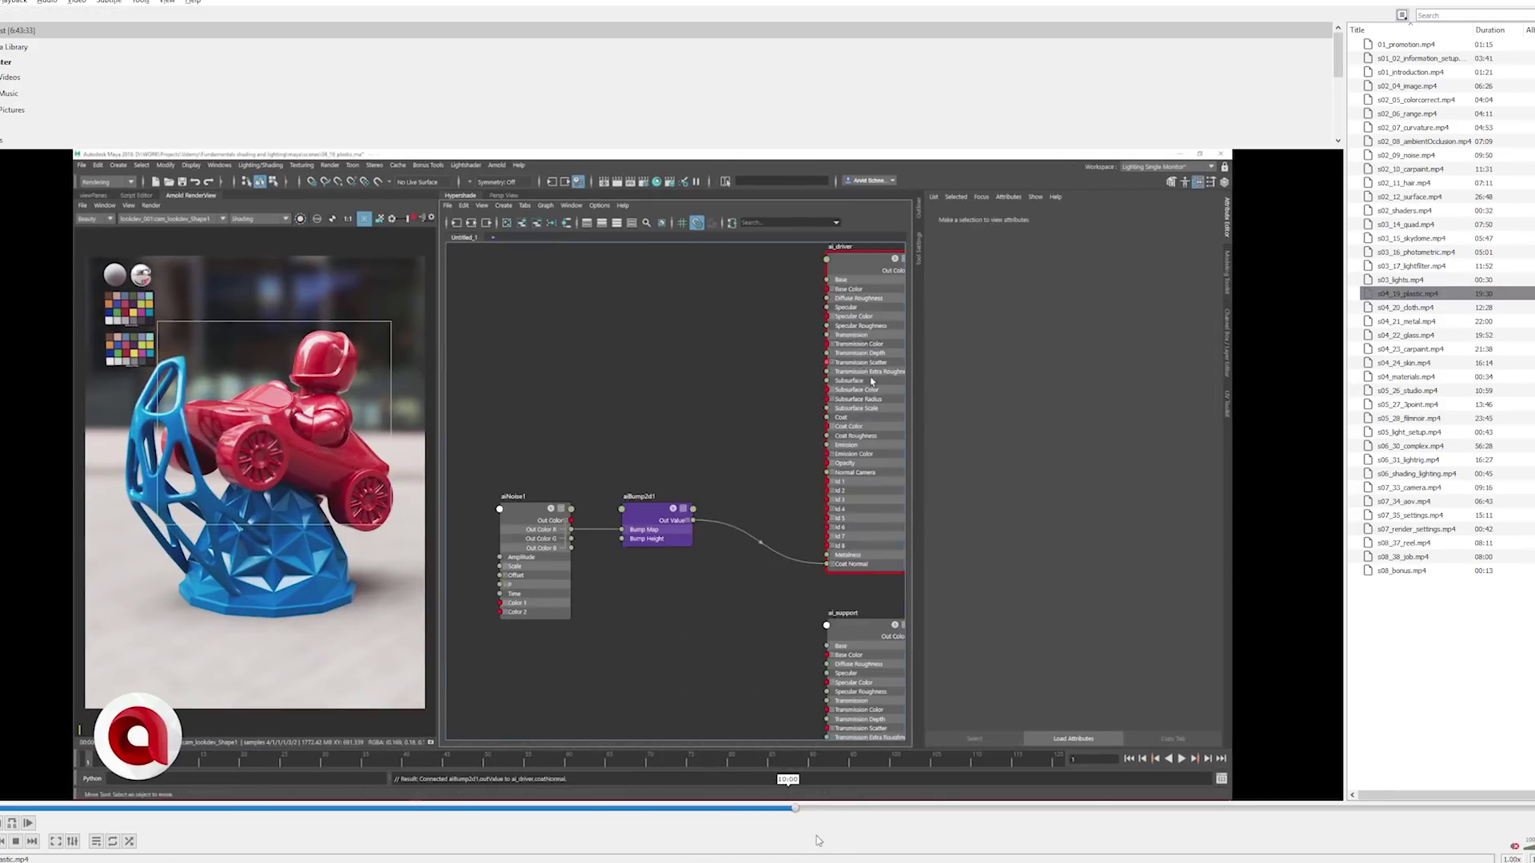
drag(819, 841, 1350, 831)
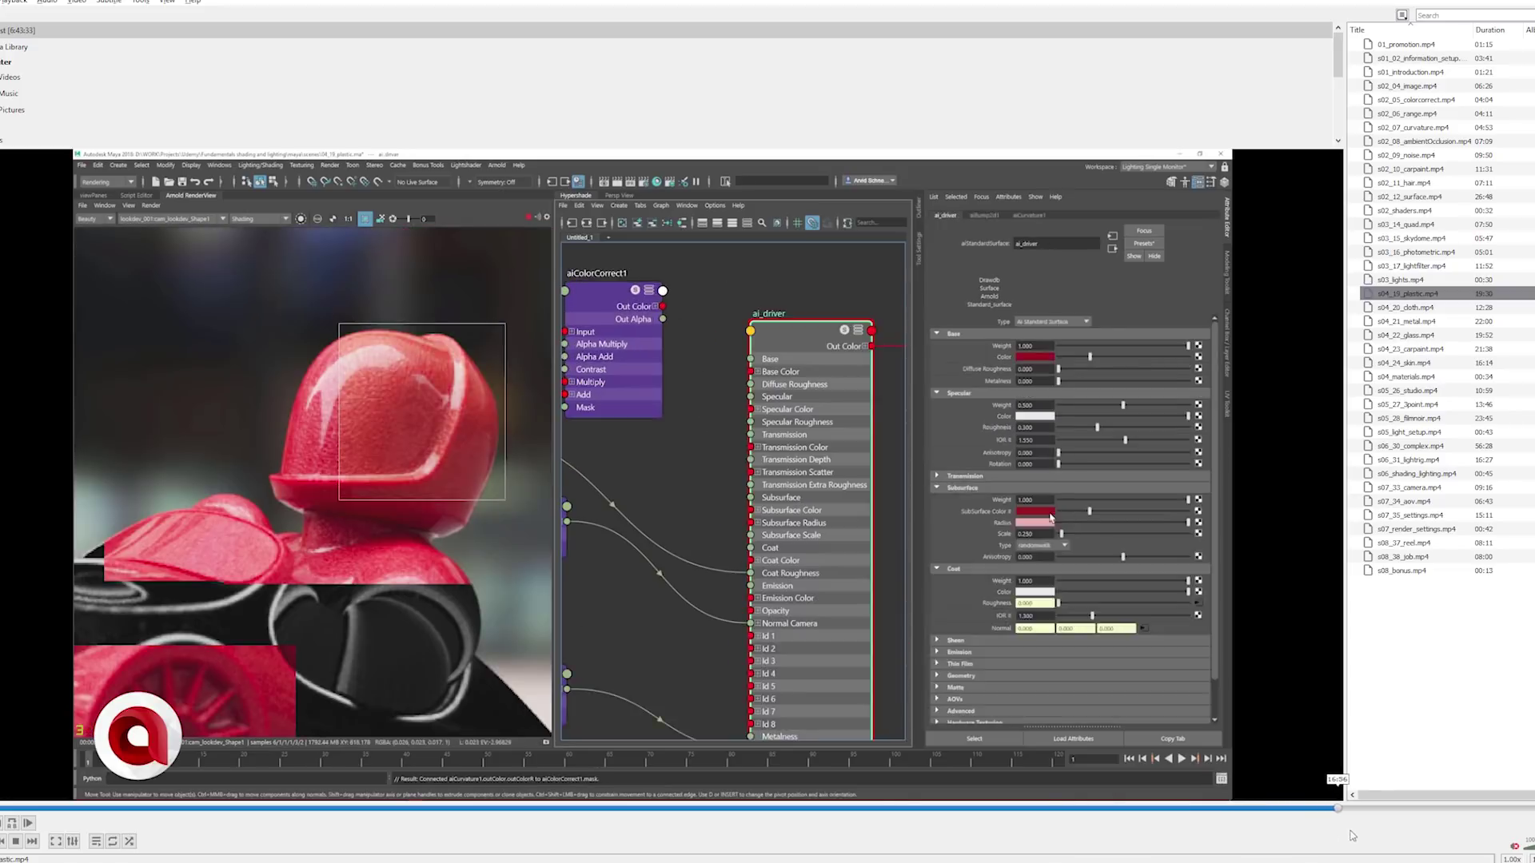
click(1365, 808)
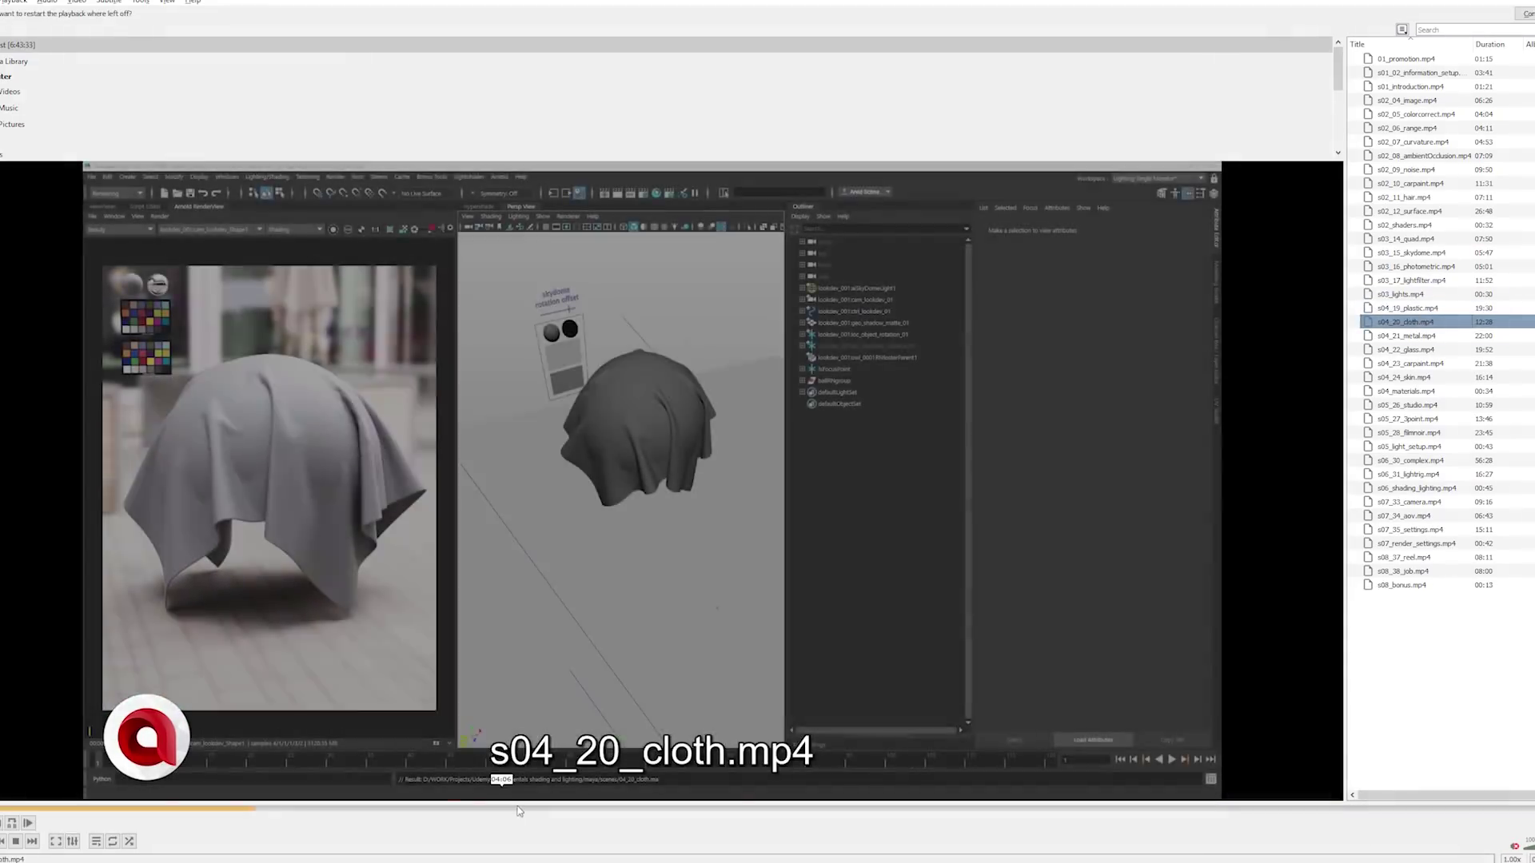
Skip ahead in the cloth lesson and preview a later part of the s04_21_metal.mp4 lesson.
click(562, 809)
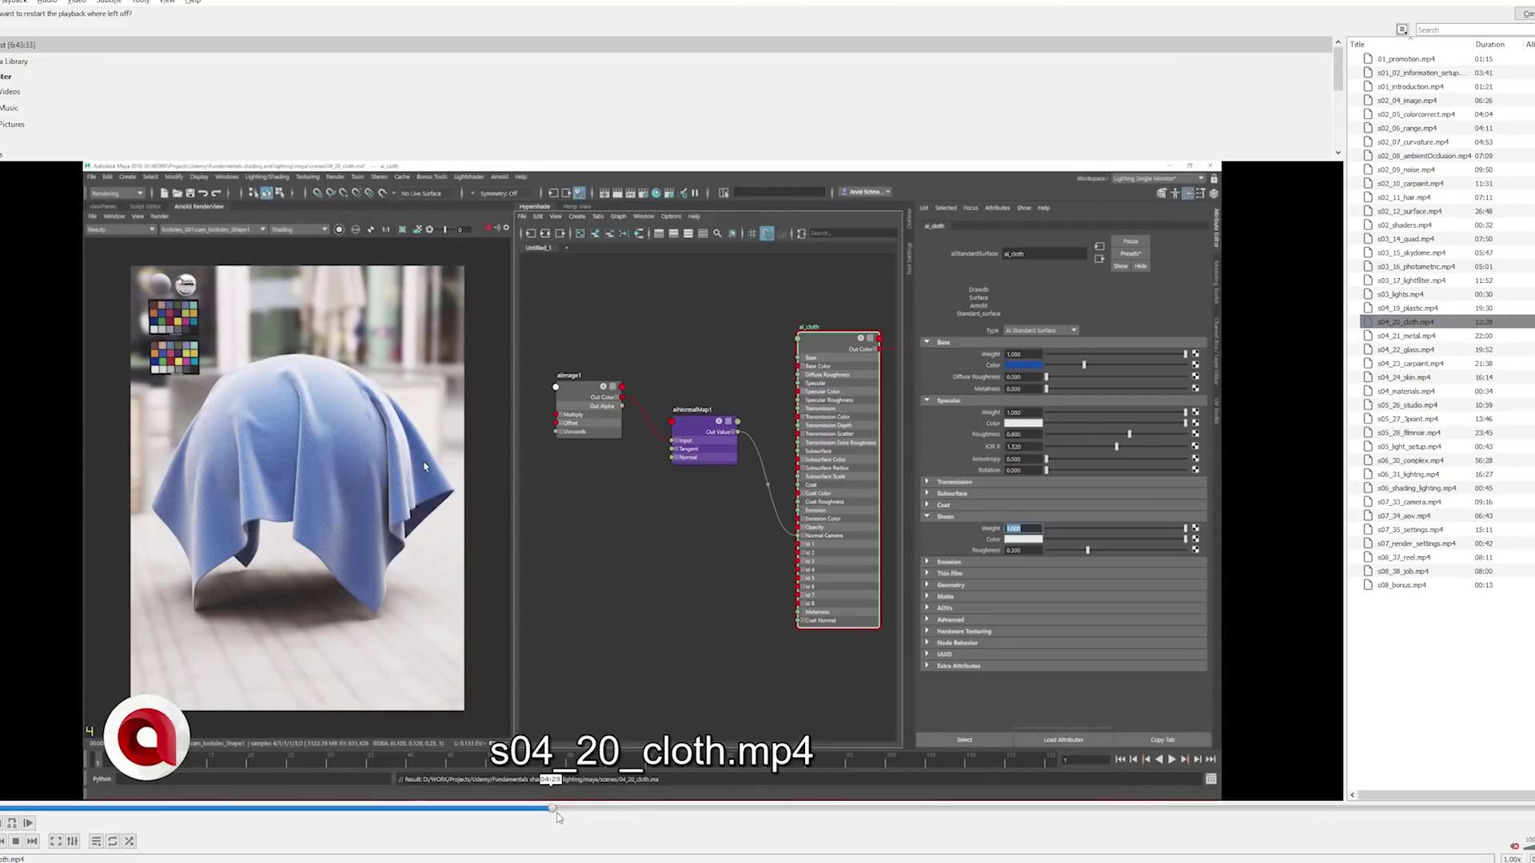
double_click(1408, 336)
drag(682, 810, 1005, 838)
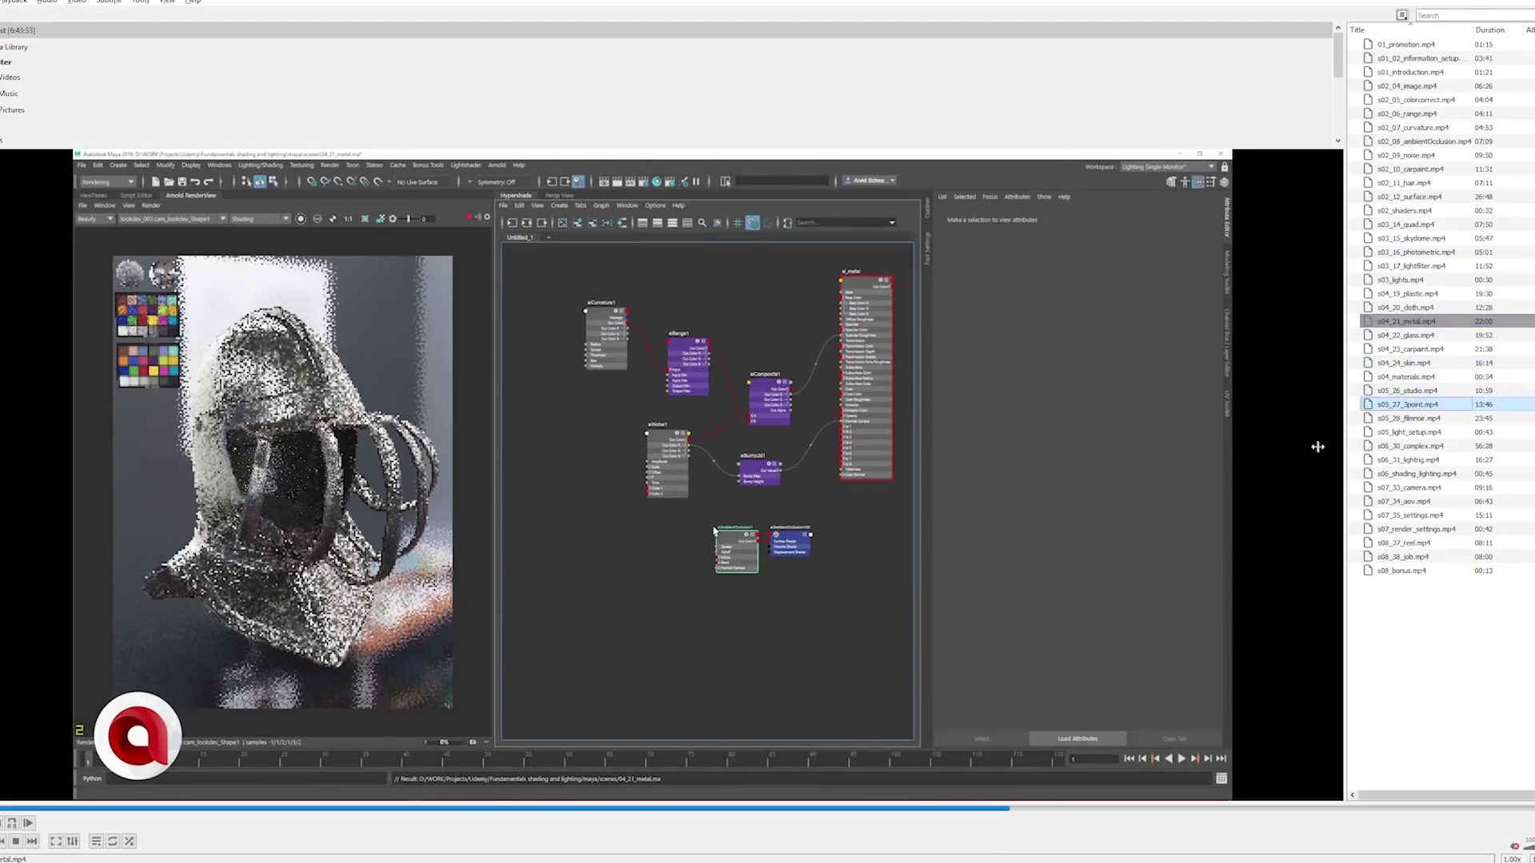
Preview the light setup lessons s05_27_3point.mp4 and s05_28_filmnoir.mp4, scrubbing each towards its end.
double_click(1418, 403)
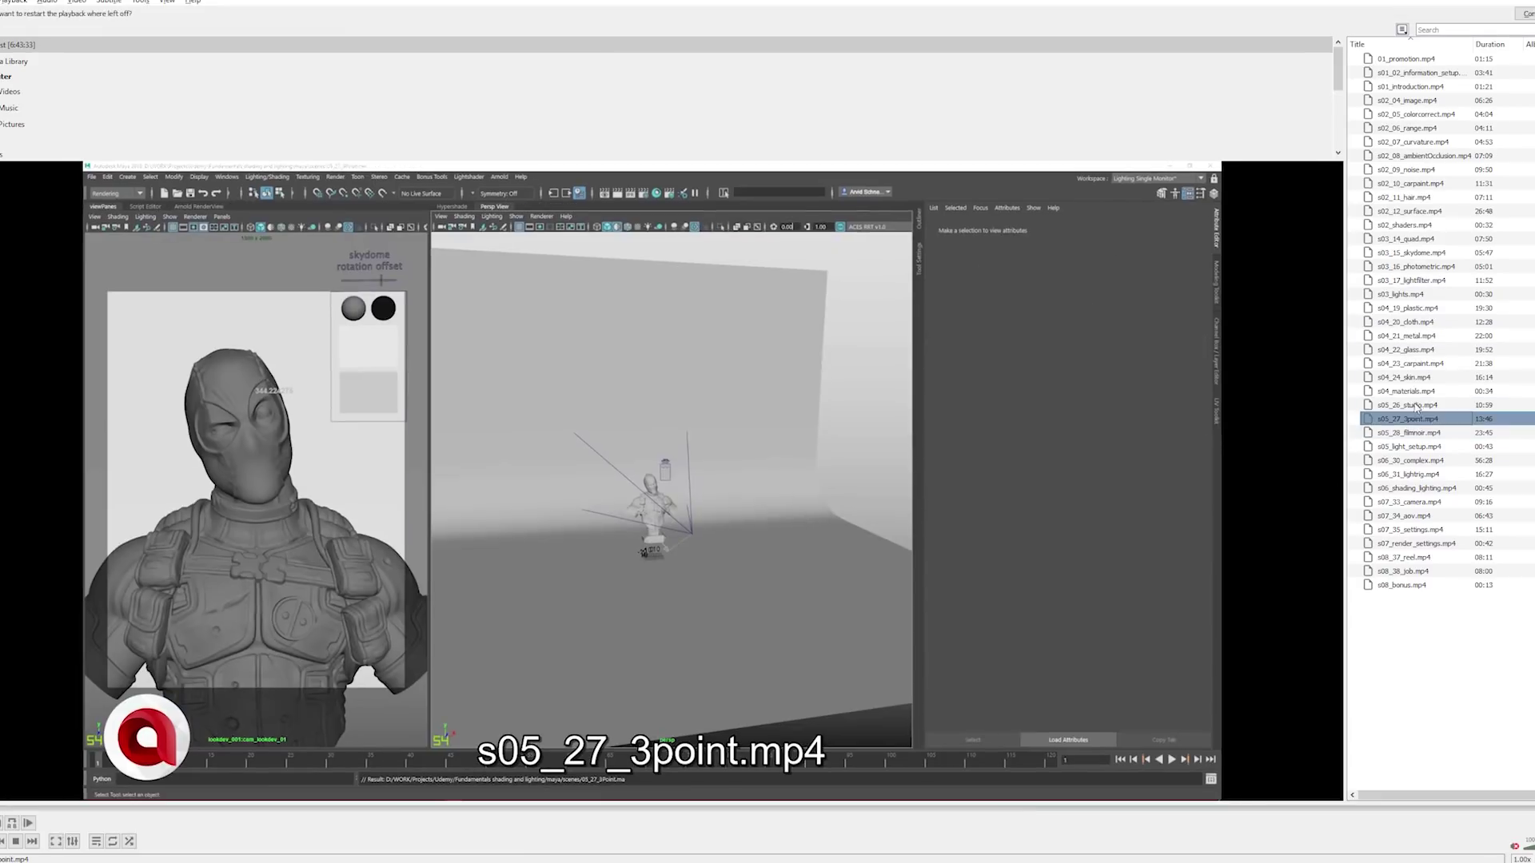
click(781, 809)
drag(805, 827, 1304, 837)
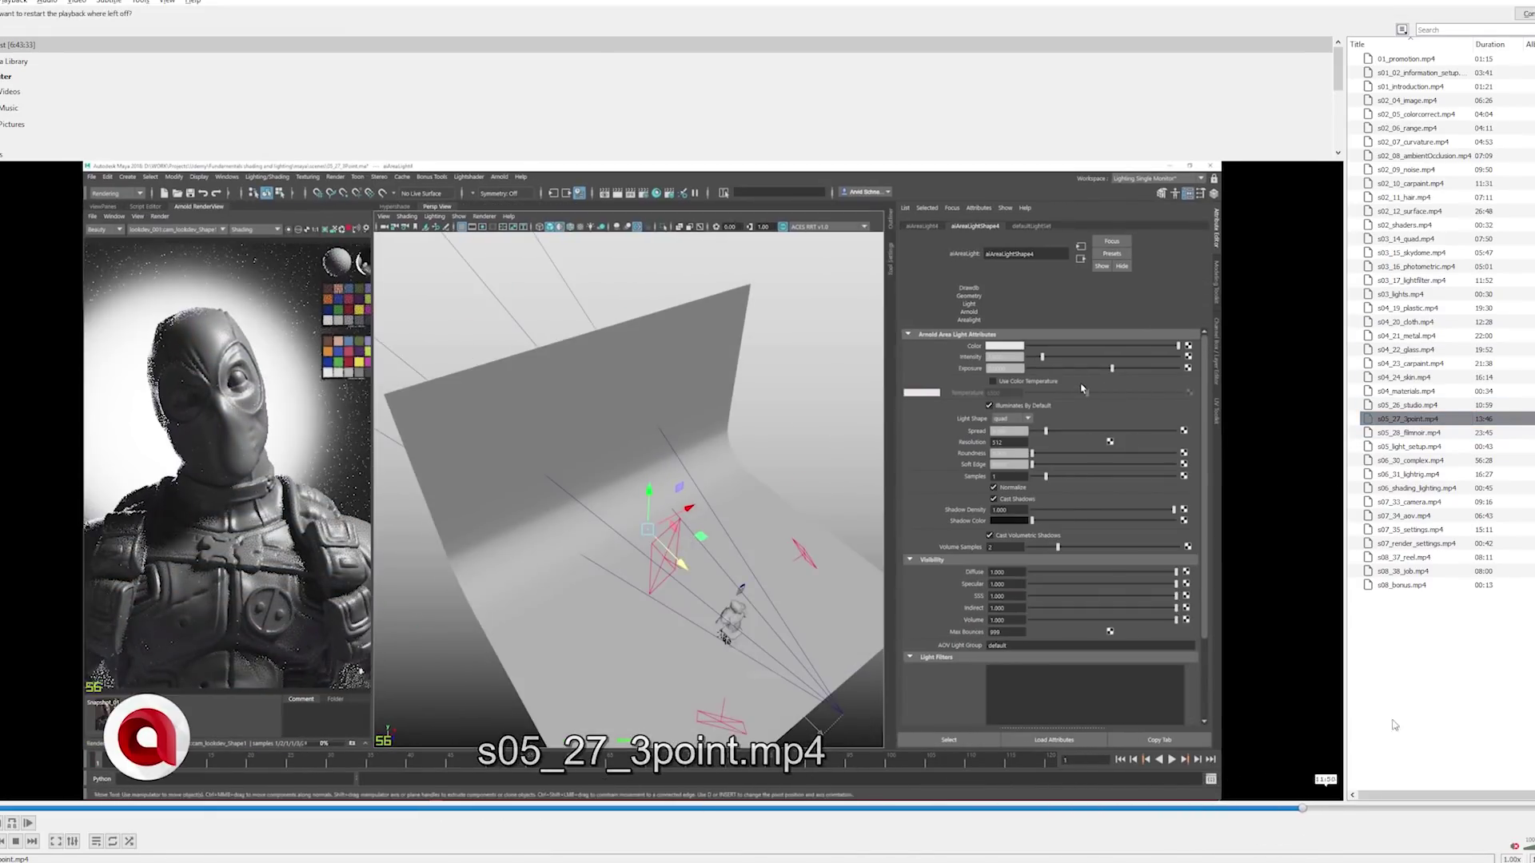
double_click(1418, 435)
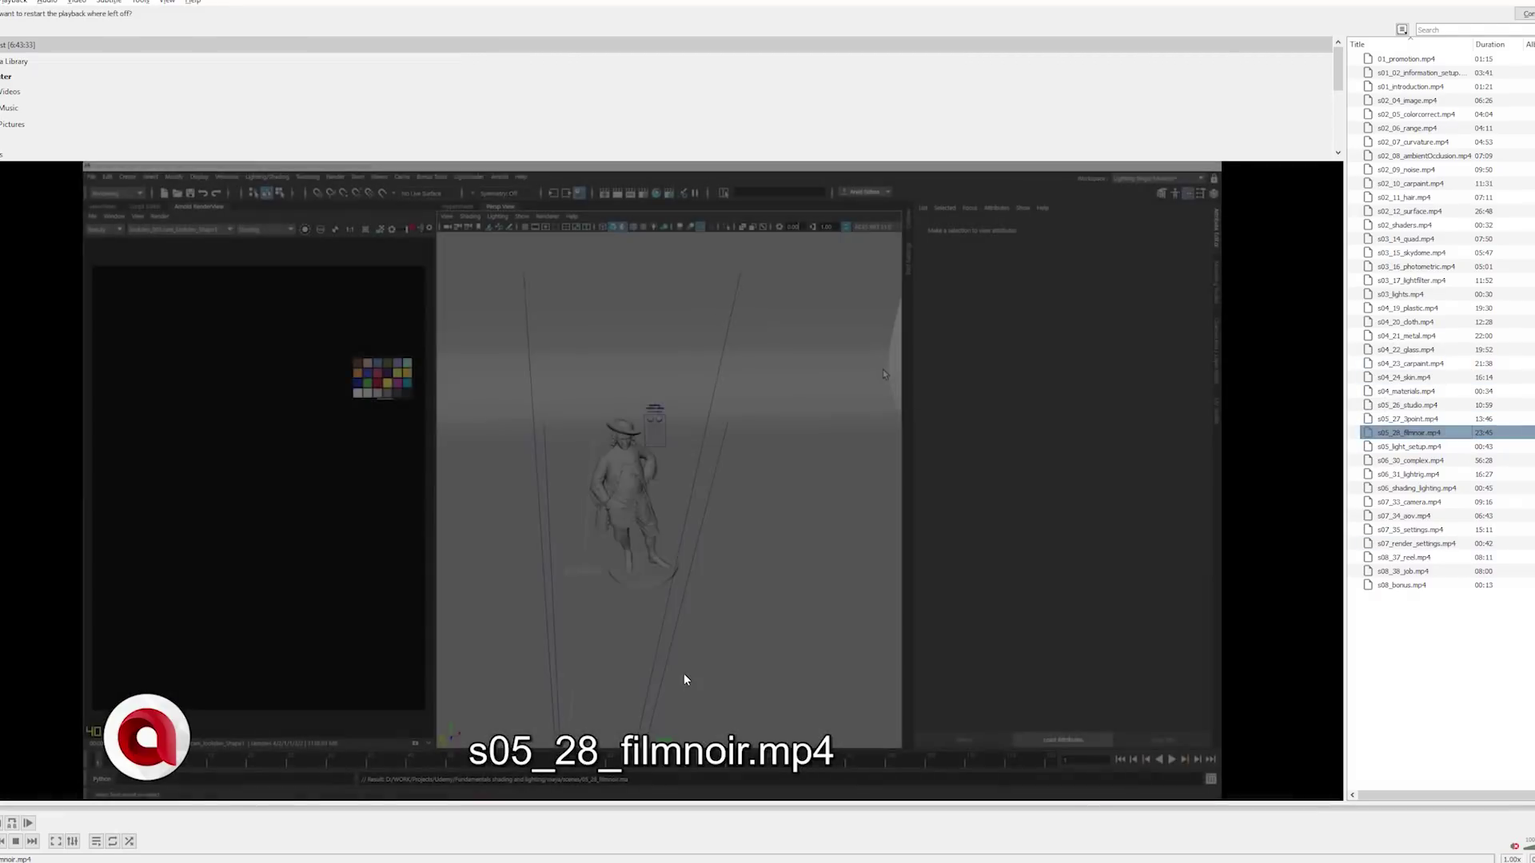
drag(447, 810, 1445, 827)
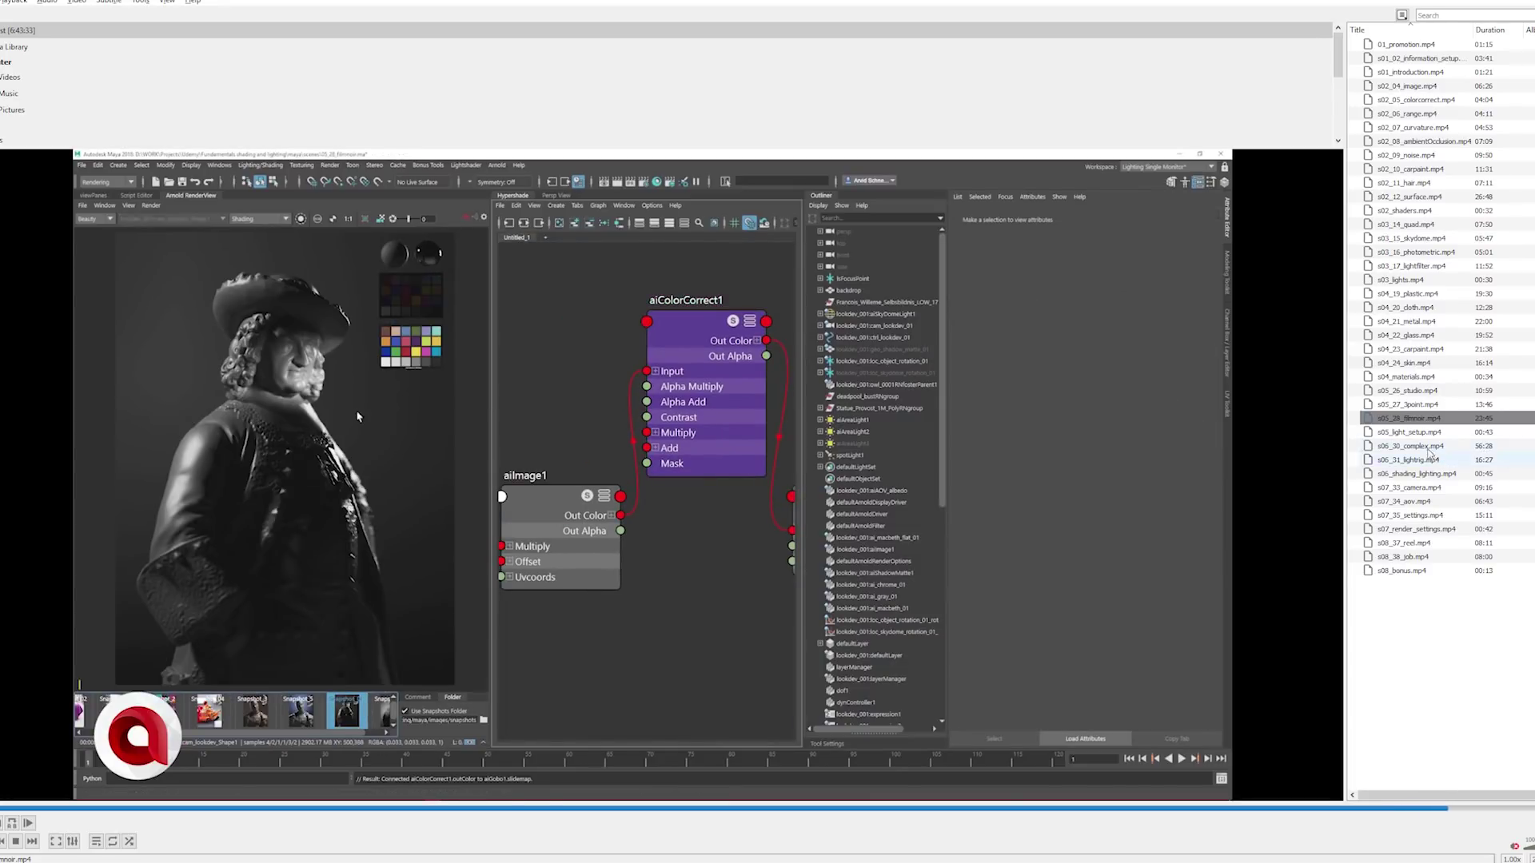
Play s06_30_complex.mp4 and scrub through the car shading lesson towards its end.
double_click(1431, 446)
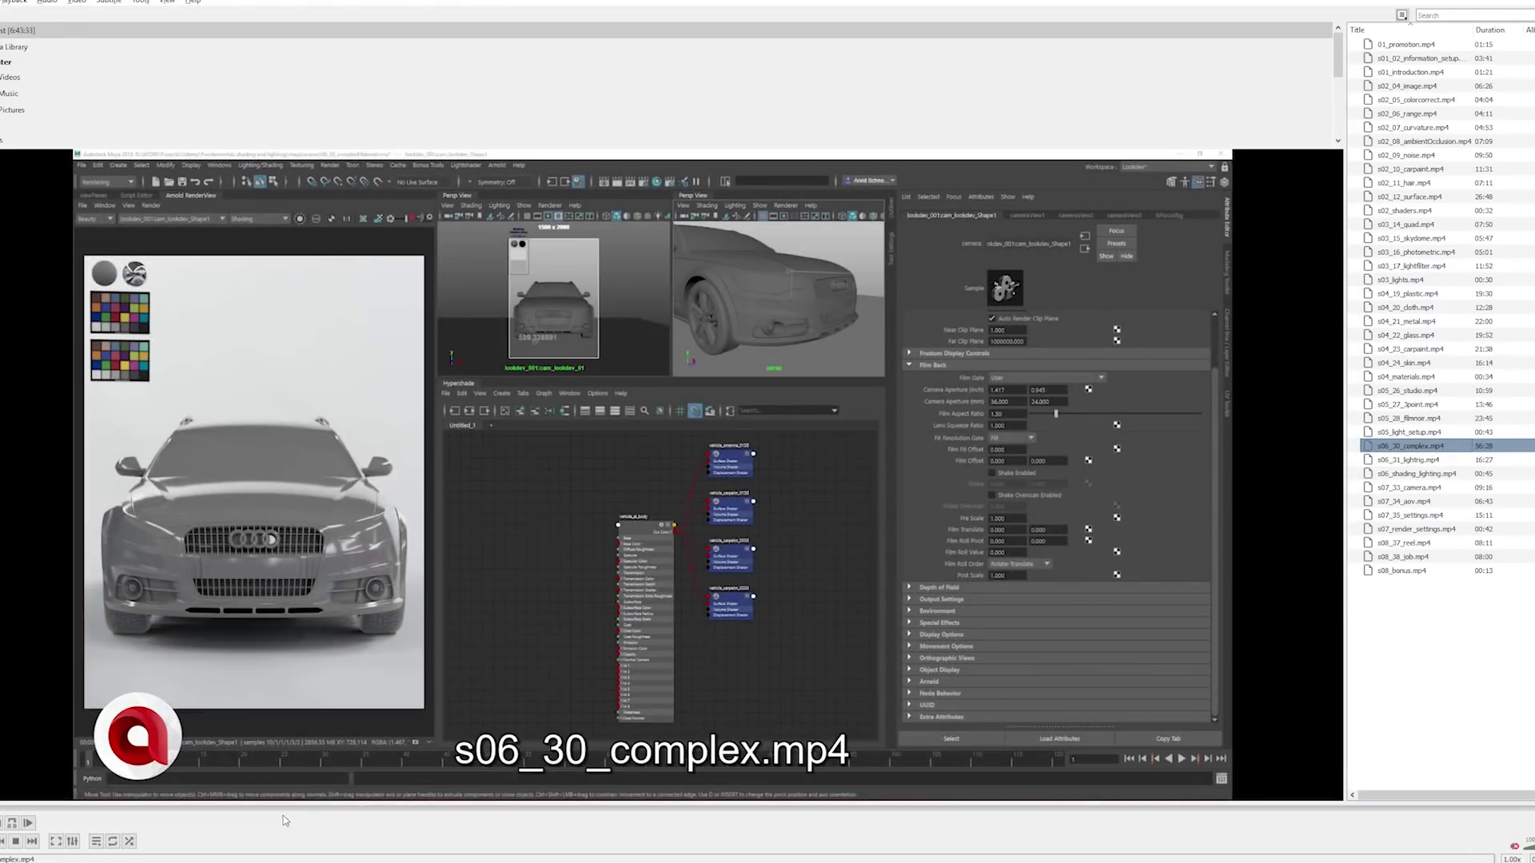
click(573, 809)
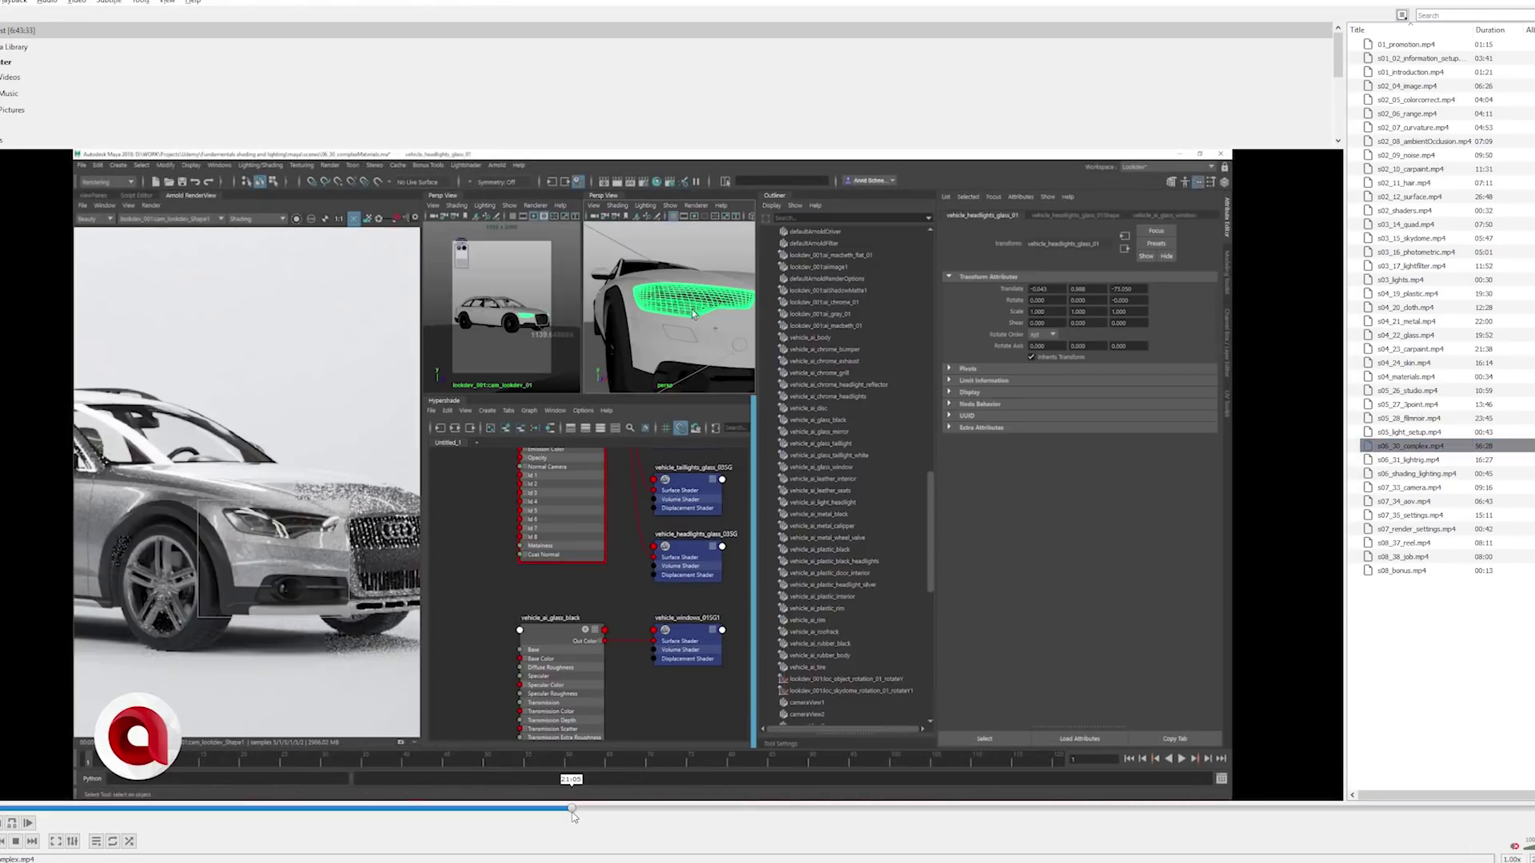
drag(572, 808, 1378, 822)
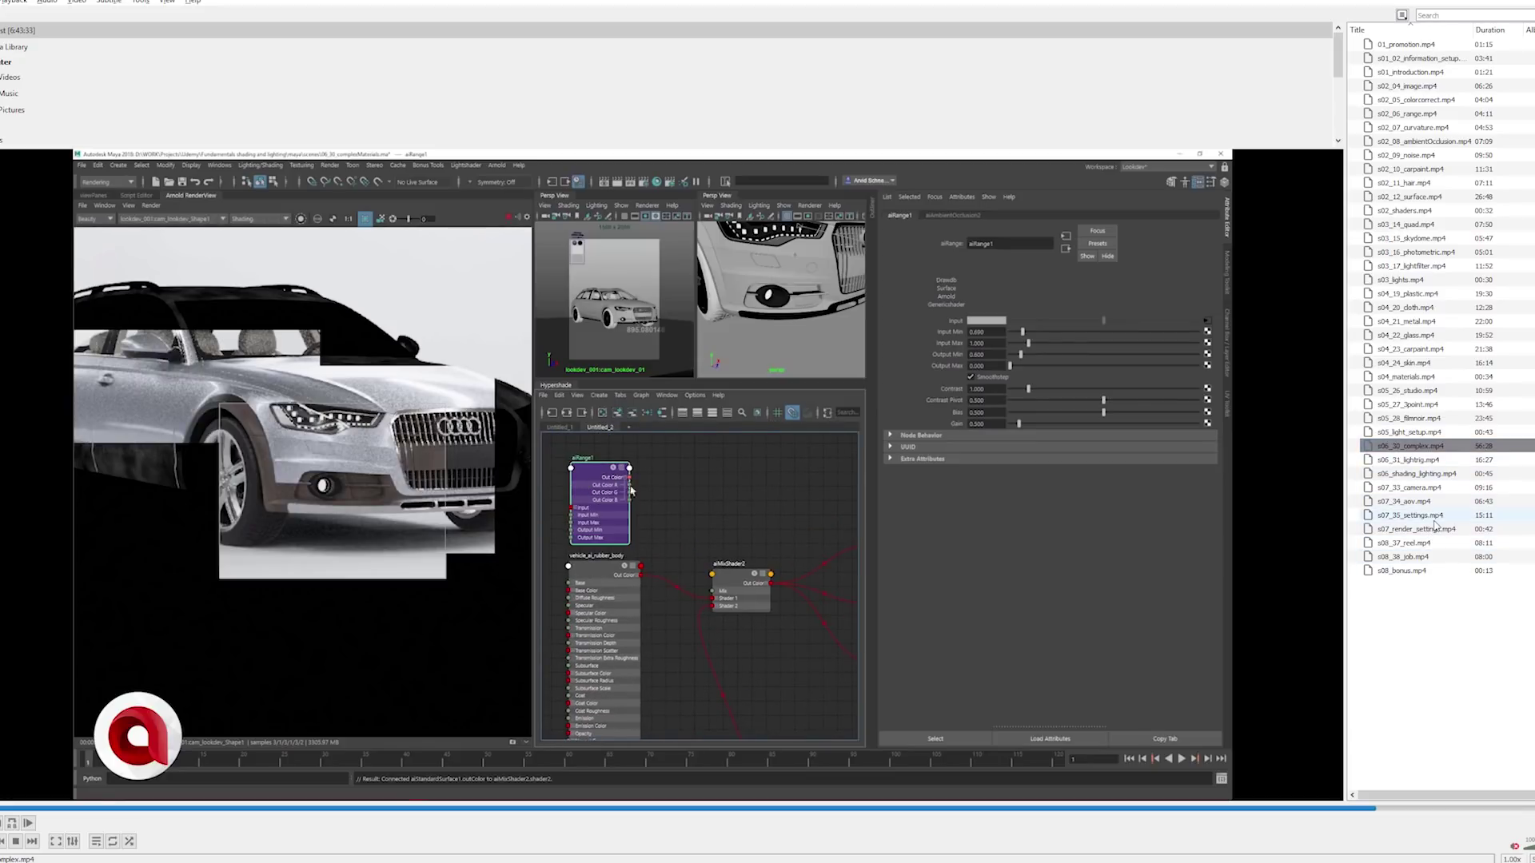
Play the bonus lesson s08_37_reel.mp4 and skip ahead through its showreel examples.
double_click(1421, 545)
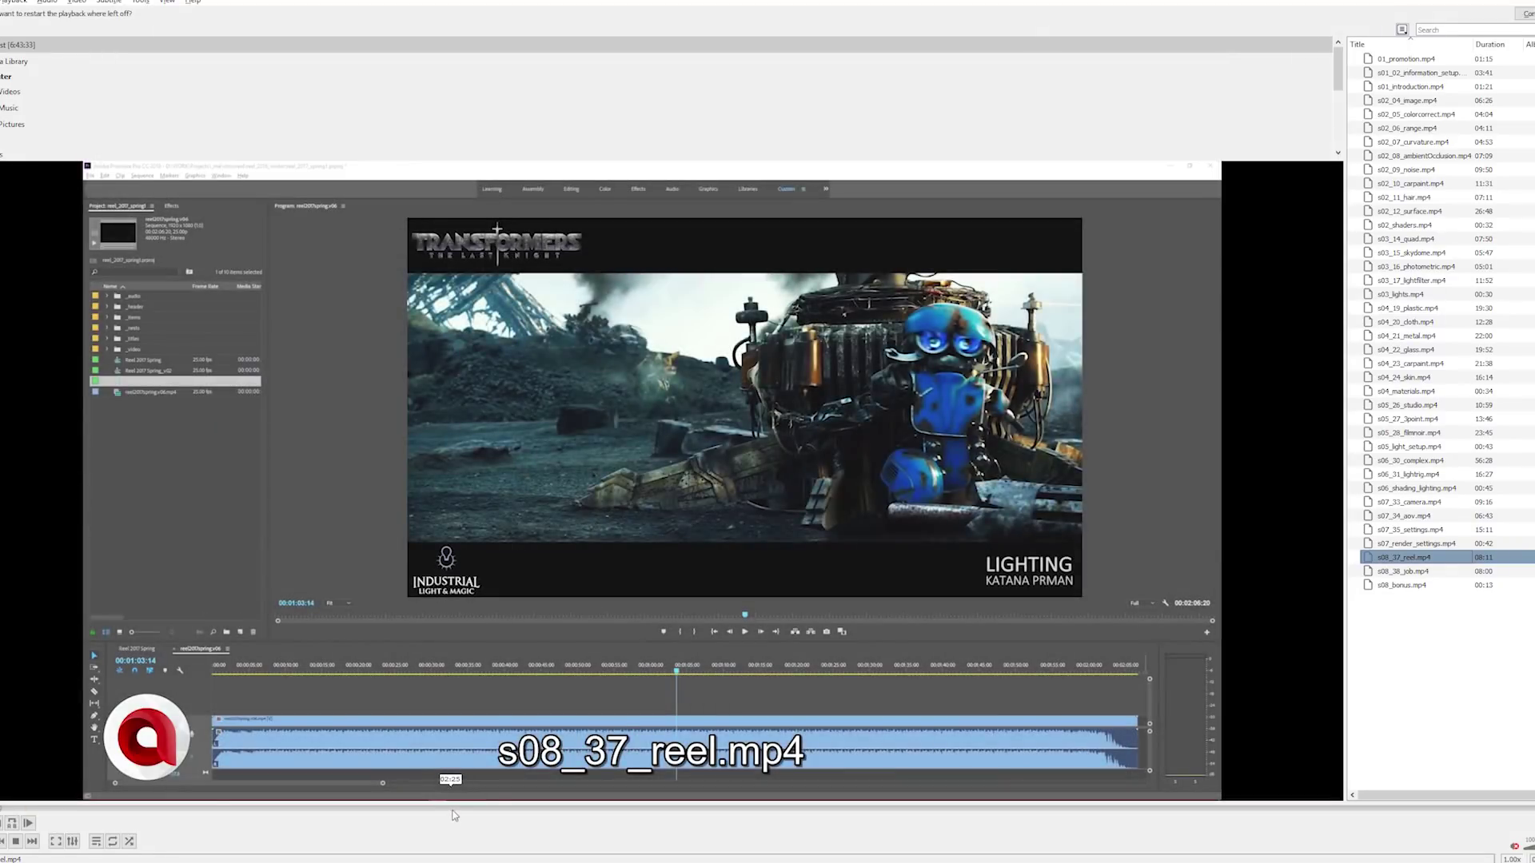
drag(450, 810, 682, 814)
click(775, 808)
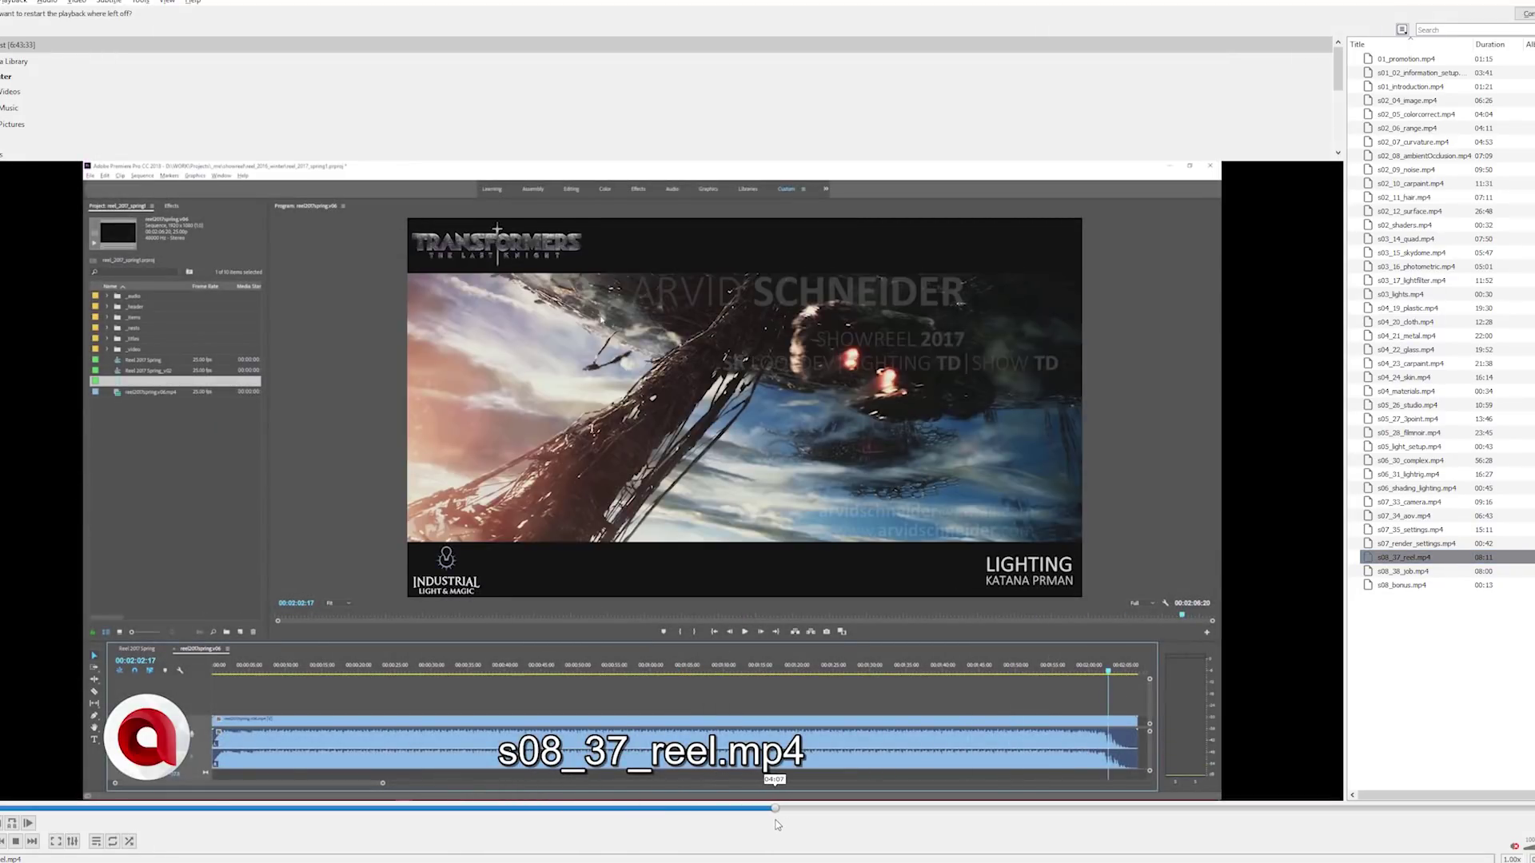
click(885, 808)
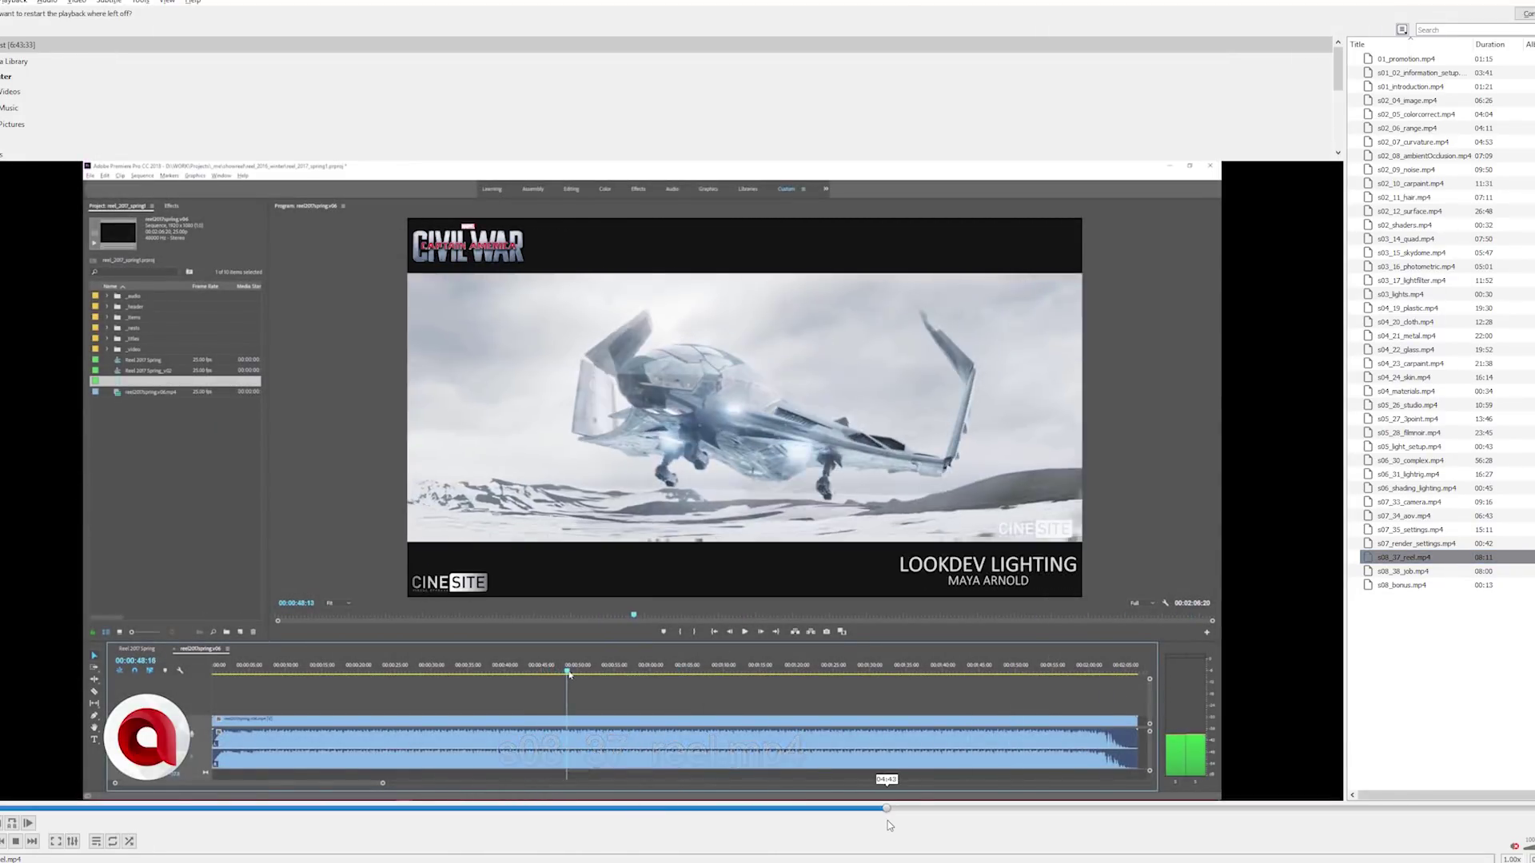